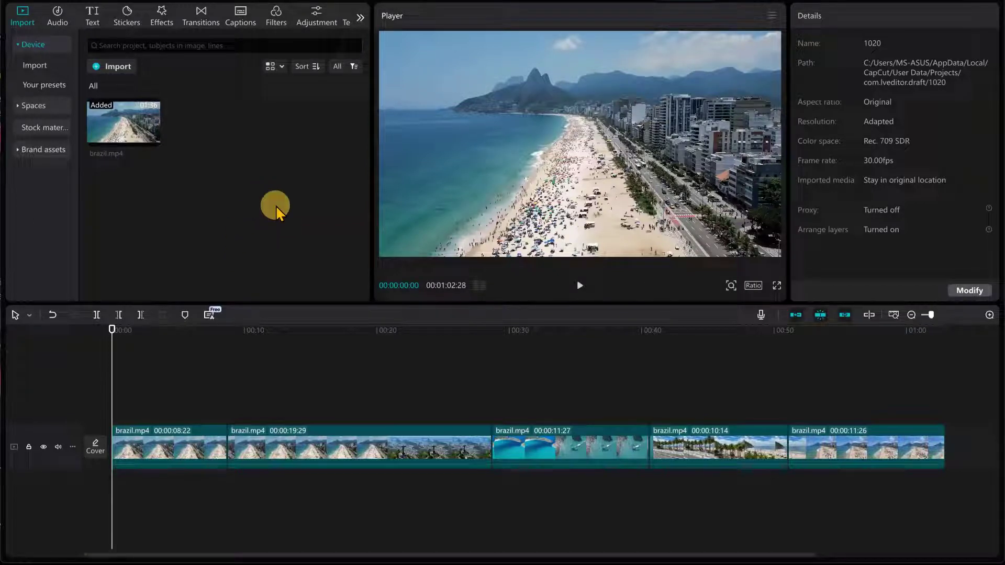
# Review the project settings and cancel without changing anything.
pyautogui.click(967, 290)
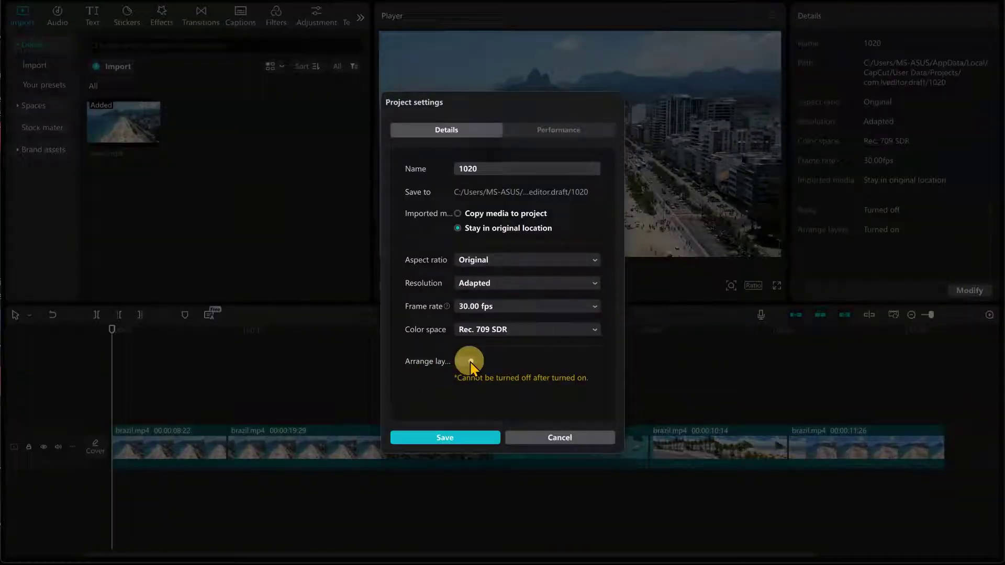
pyautogui.click(558, 438)
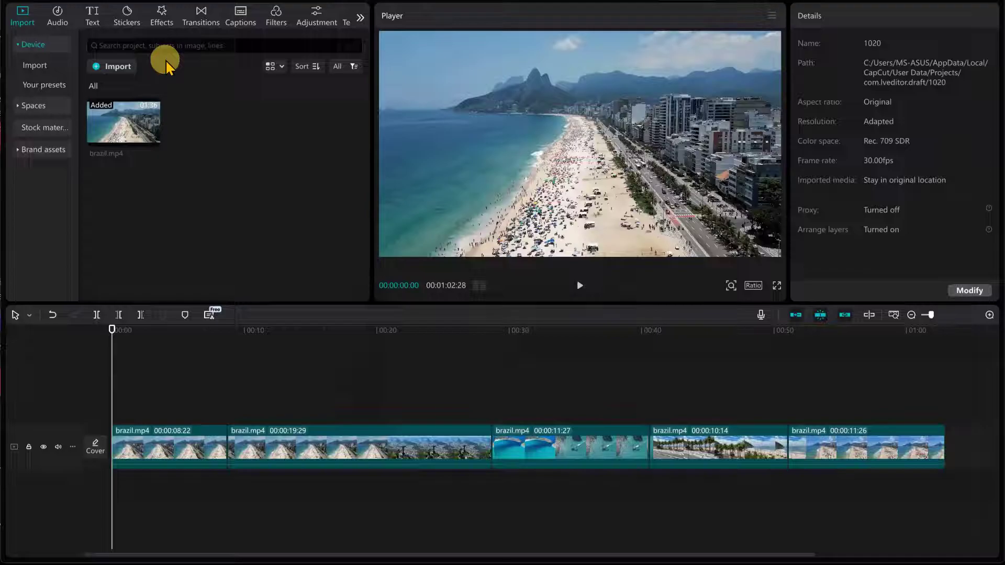
# Add a Default text title and stretch it across the first brazil.mp4 clip.
pyautogui.click(95, 23)
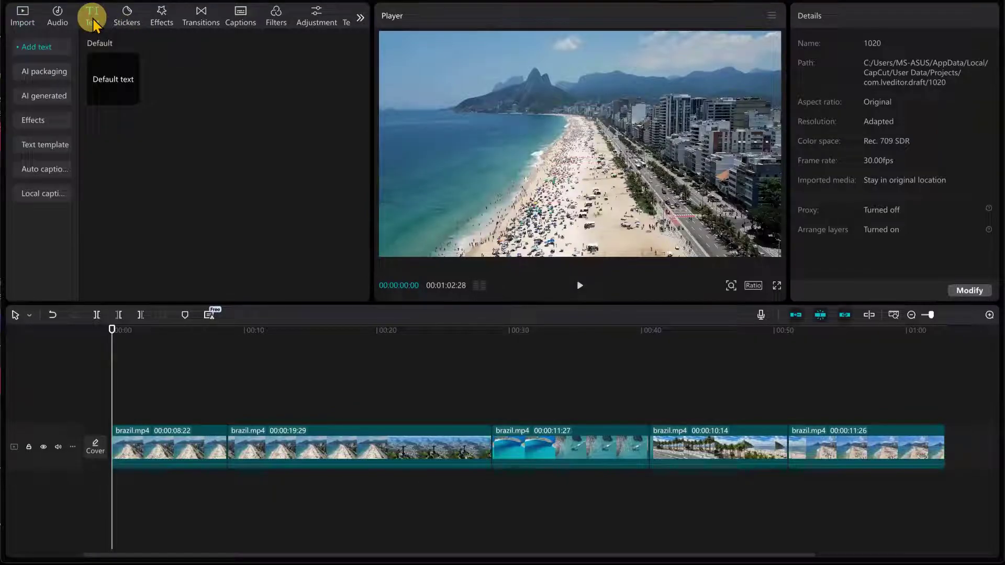
pyautogui.moveTo(113, 87)
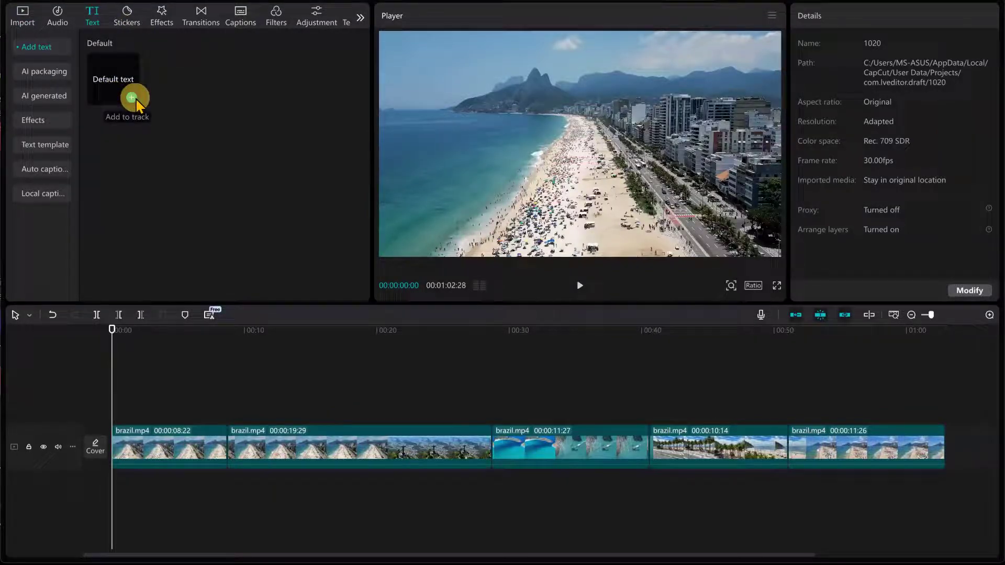
pyautogui.click(132, 97)
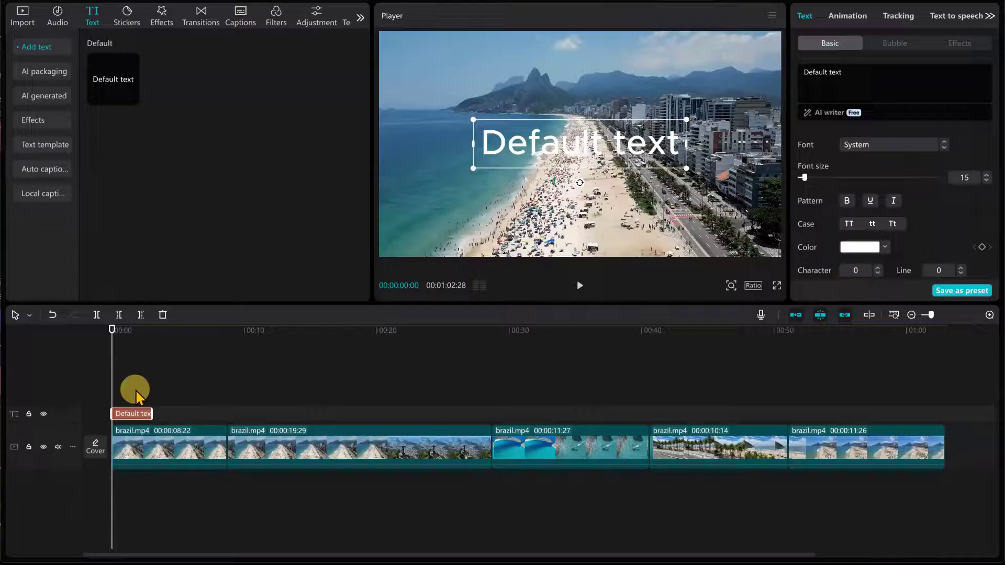
pyautogui.moveTo(152, 414); pyautogui.dragTo(224, 417)
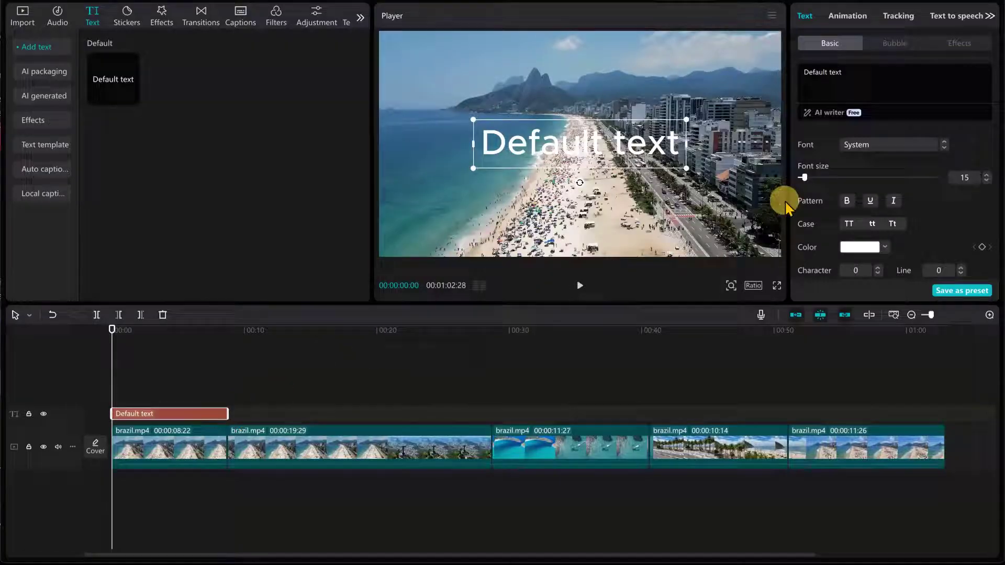
# Pick ZY Jovial from the title's font list, filtering between All and Commercial fonts.
pyautogui.click(870, 75)
pyautogui.click(907, 144)
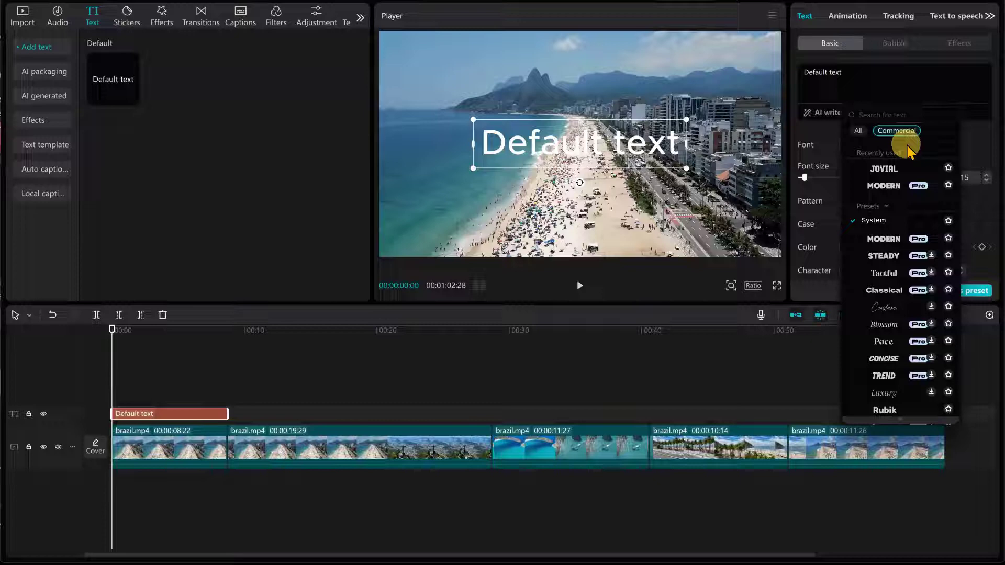
pyautogui.click(858, 131)
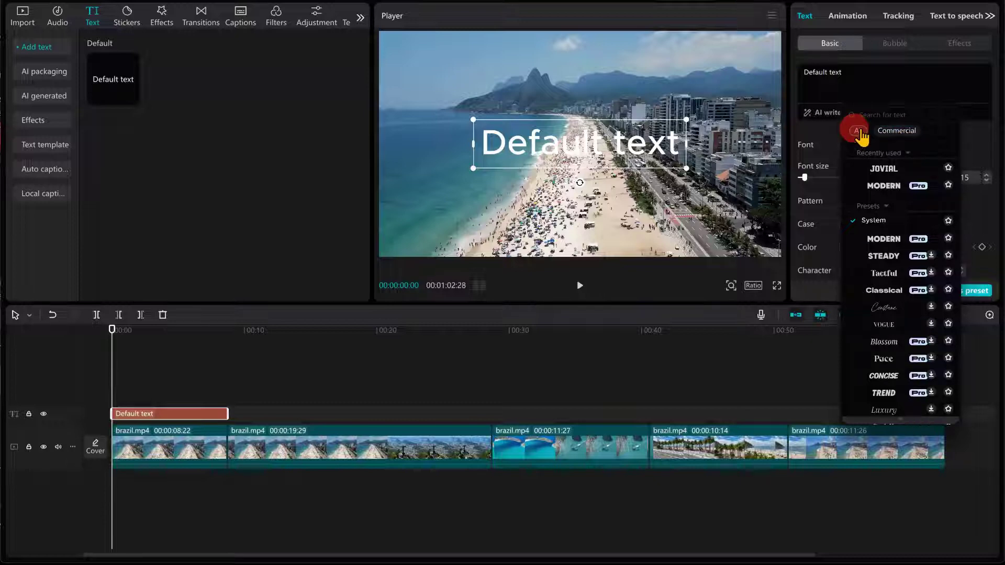
pyautogui.click(903, 132)
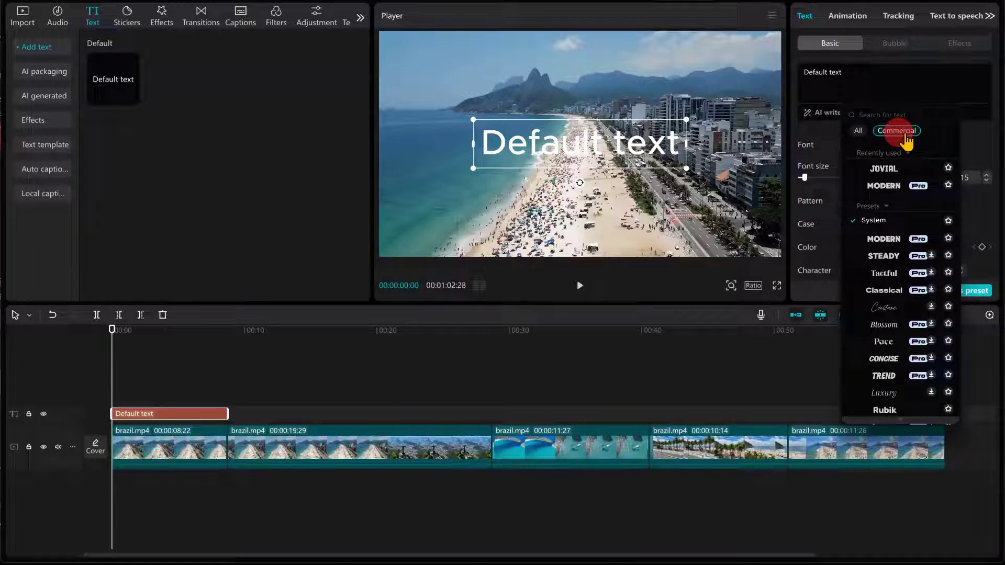
pyautogui.click(881, 171)
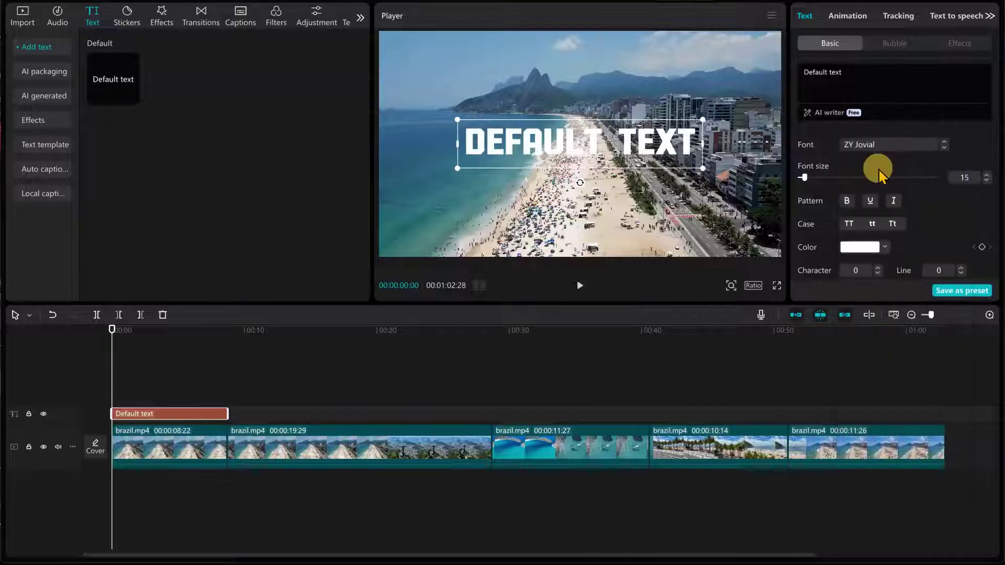
pyautogui.click(862, 70)
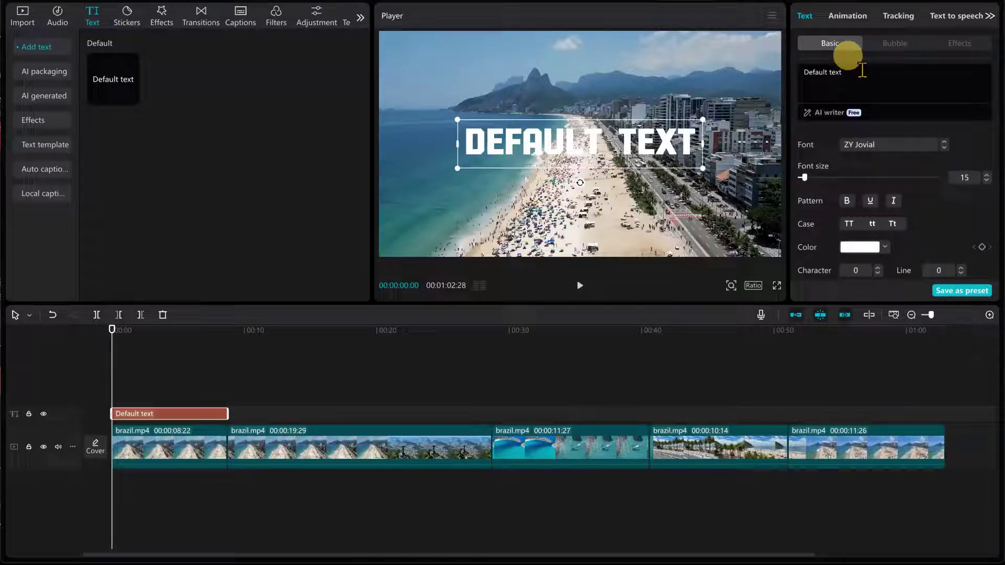
# Replace the title wording with BRAZIL at font size 21.
pyautogui.press('BackSpace')
pyautogui.press('BackSpace')
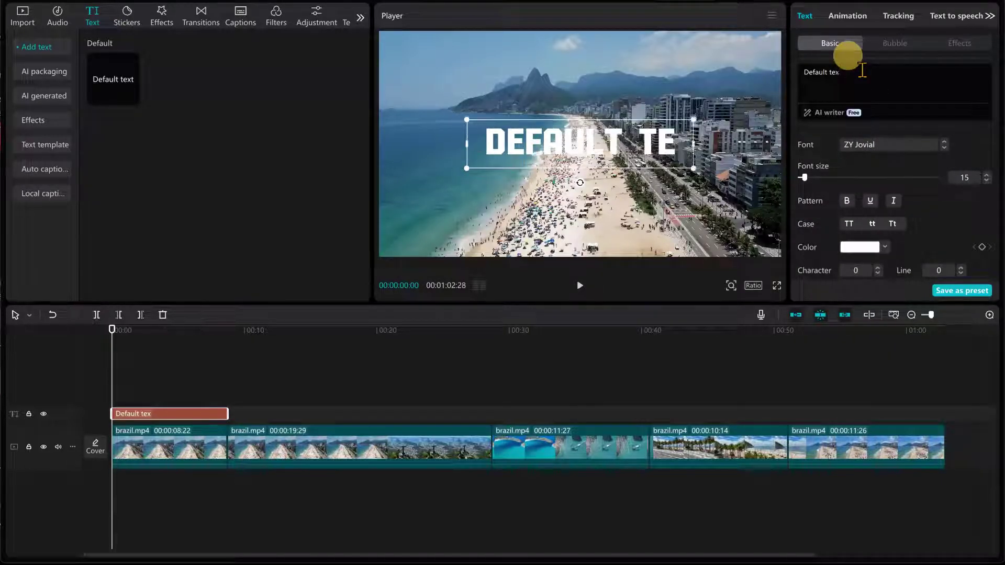
pyautogui.press('BackSpace')
pyautogui.press('BackSpace')
pyautogui.press('BackSpace')
pyautogui.press('BackSpace')
pyautogui.press('BackSpace')
pyautogui.press('BackSpace')
pyautogui.press('BackSpace')
pyautogui.press('BackSpace')
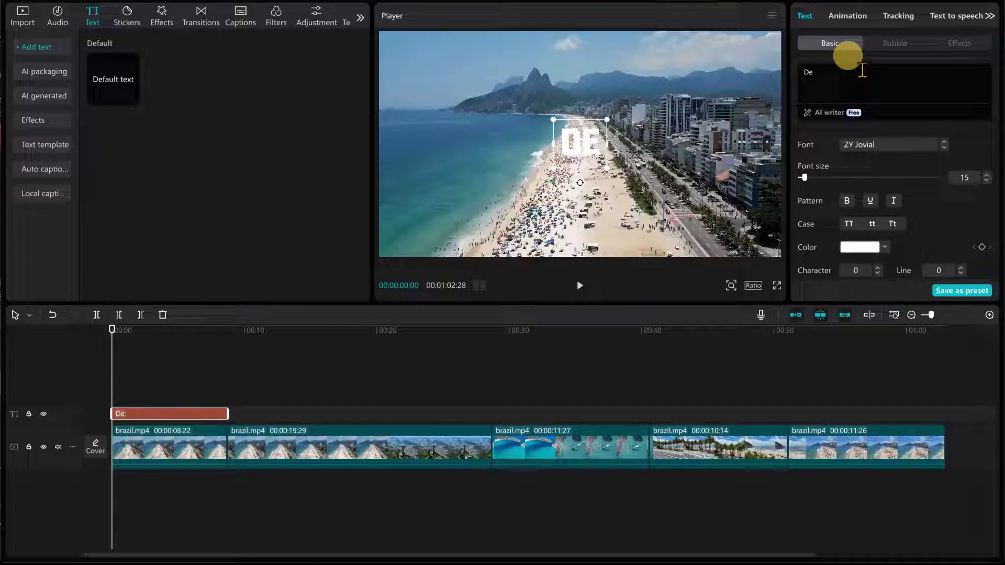
pyautogui.press('BackSpace')
pyautogui.press('BackSpace')
pyautogui.write('BR')
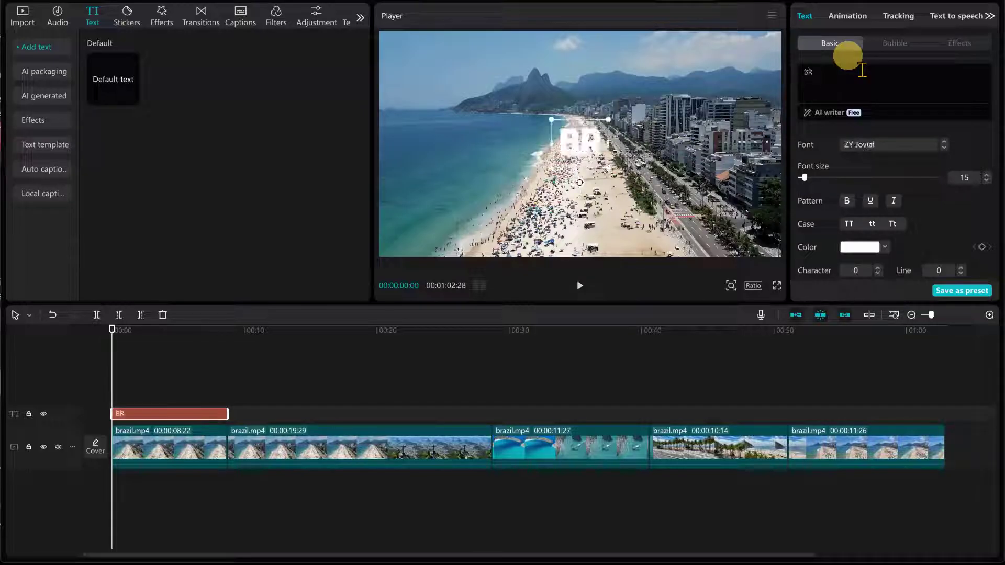
pyautogui.write('AZIL')
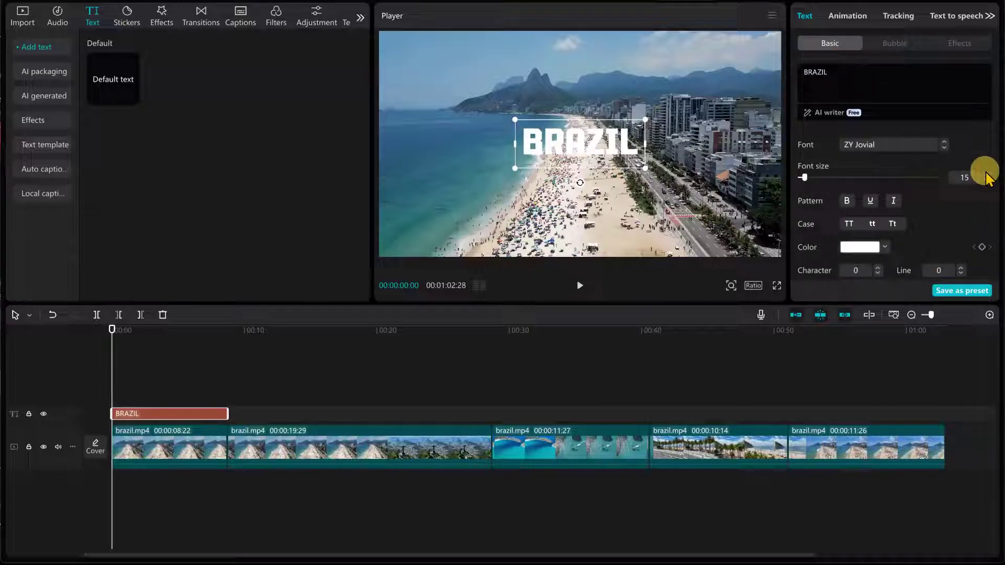
pyautogui.scroll(2, 986, 179)
pyautogui.scroll(2, 985, 179)
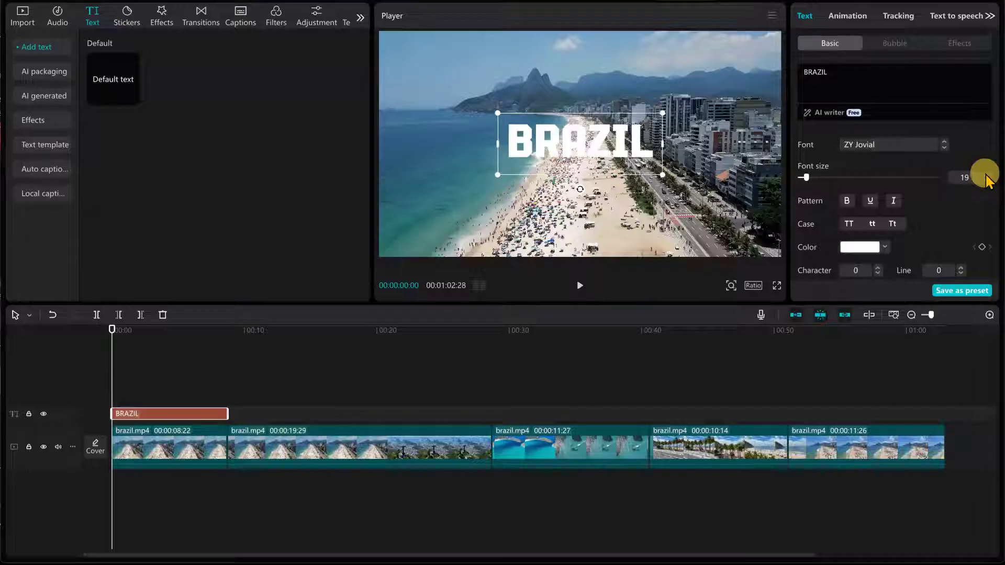
pyautogui.scroll(2, 986, 179)
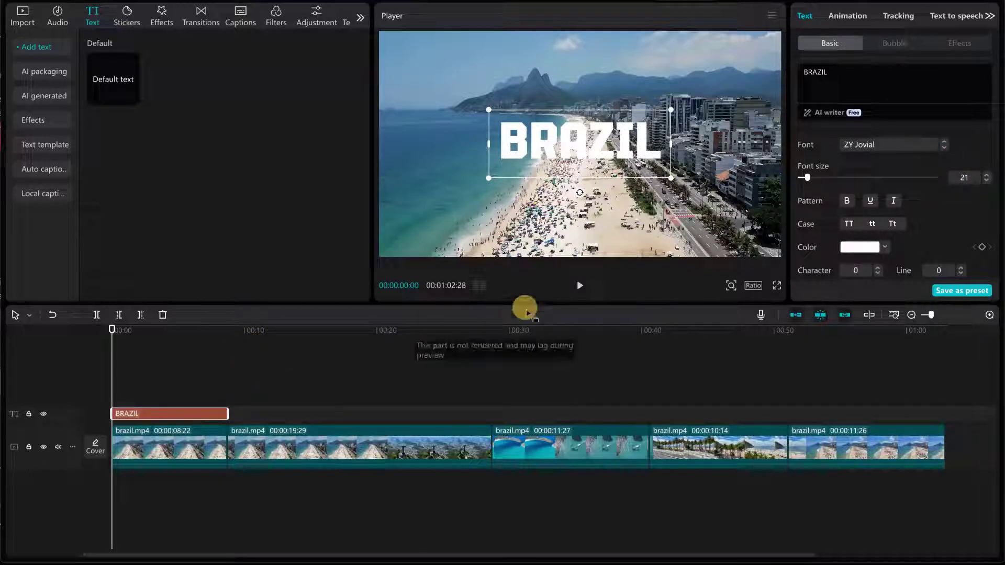
# Play the opening to preview the BRAZIL title, then return to 00:00.
pyautogui.click(579, 287)
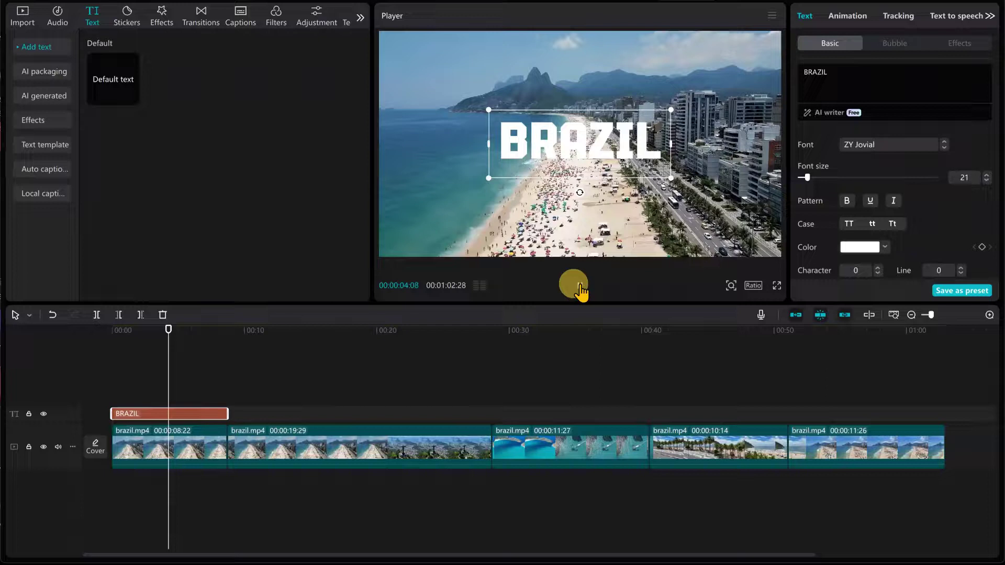
pyautogui.click(578, 288)
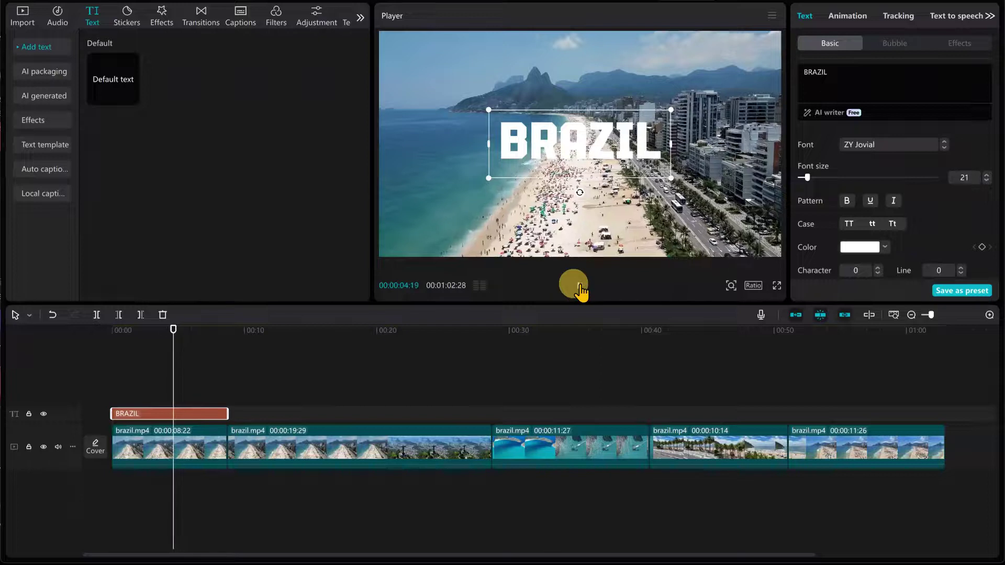
pyautogui.click(112, 330)
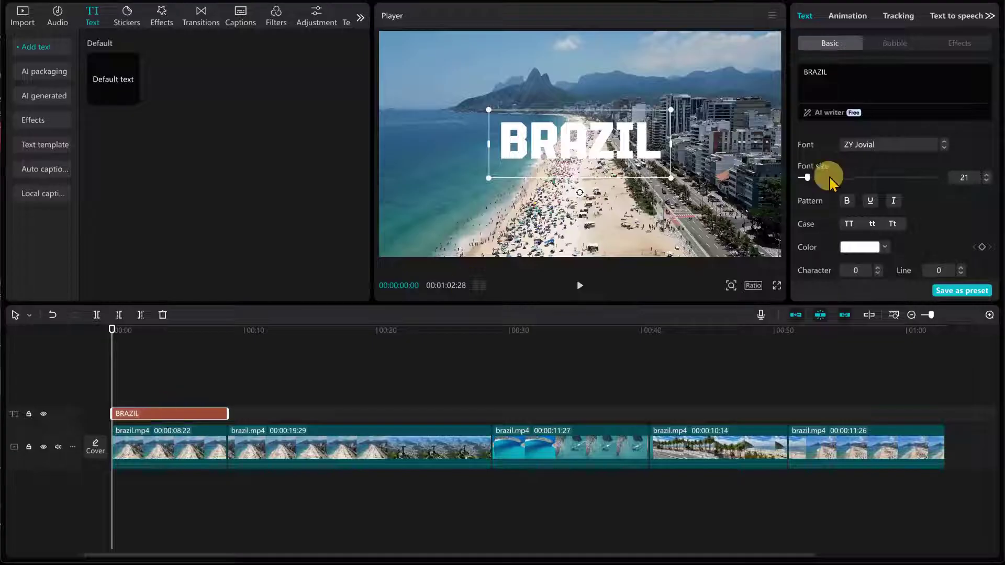
pyautogui.scroll(-2, 907, 154)
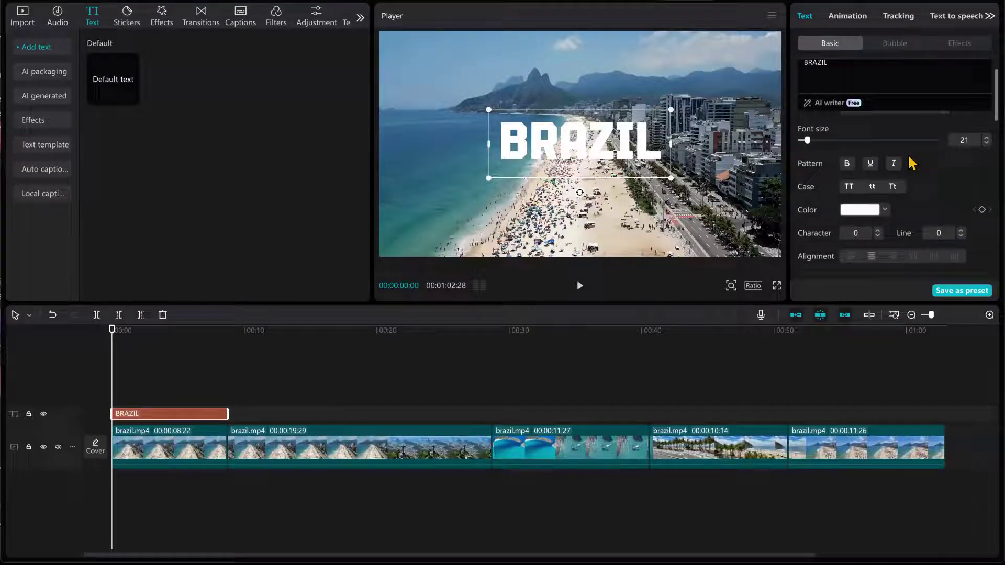
pyautogui.scroll(-1, 908, 155)
pyautogui.scroll(-1, 908, 154)
pyautogui.scroll(-1, 911, 160)
pyautogui.scroll(-2, 911, 161)
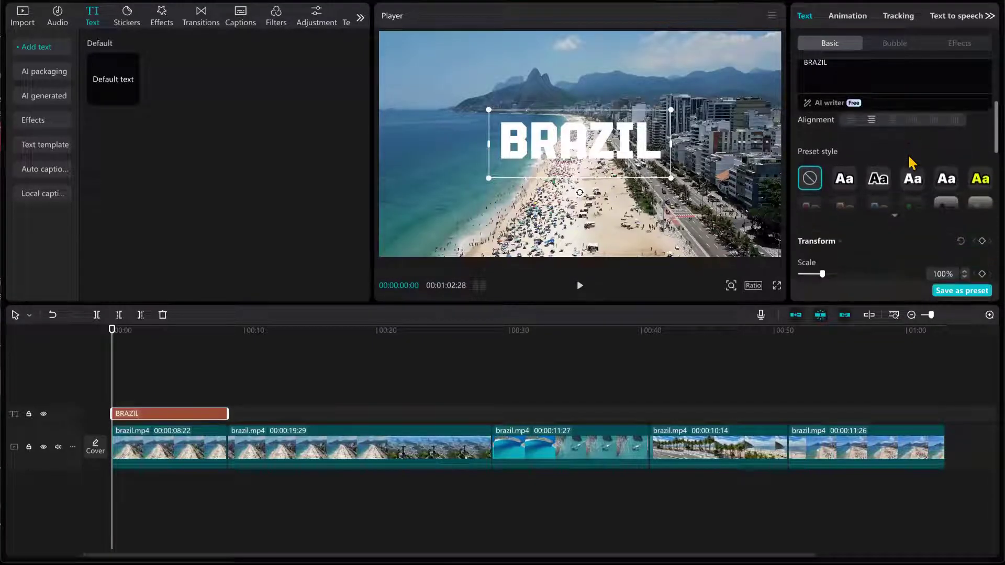
pyautogui.scroll(-1, 910, 162)
pyautogui.scroll(-1, 911, 161)
pyautogui.scroll(-1, 911, 161)
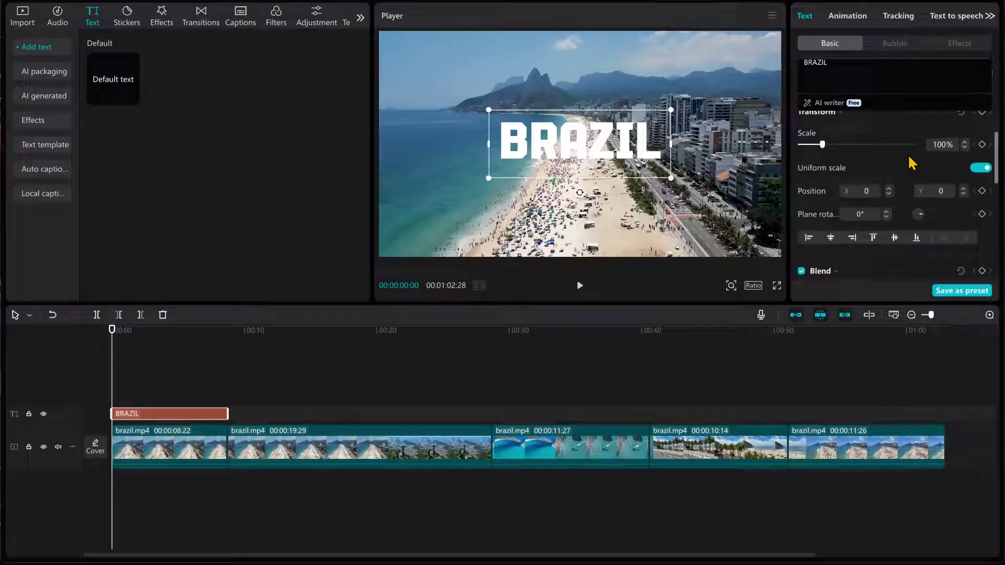
pyautogui.scroll(1, 915, 162)
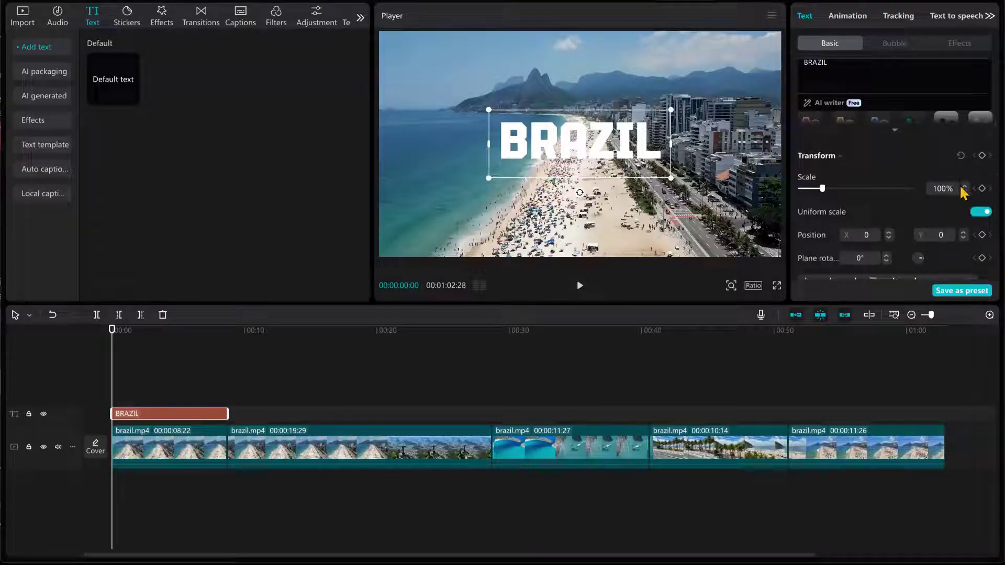
# Keyframe the BRAZIL title's scale at 00:00:06:02 and enlarge it to 242%.
pyautogui.click(982, 189)
pyautogui.click(192, 331)
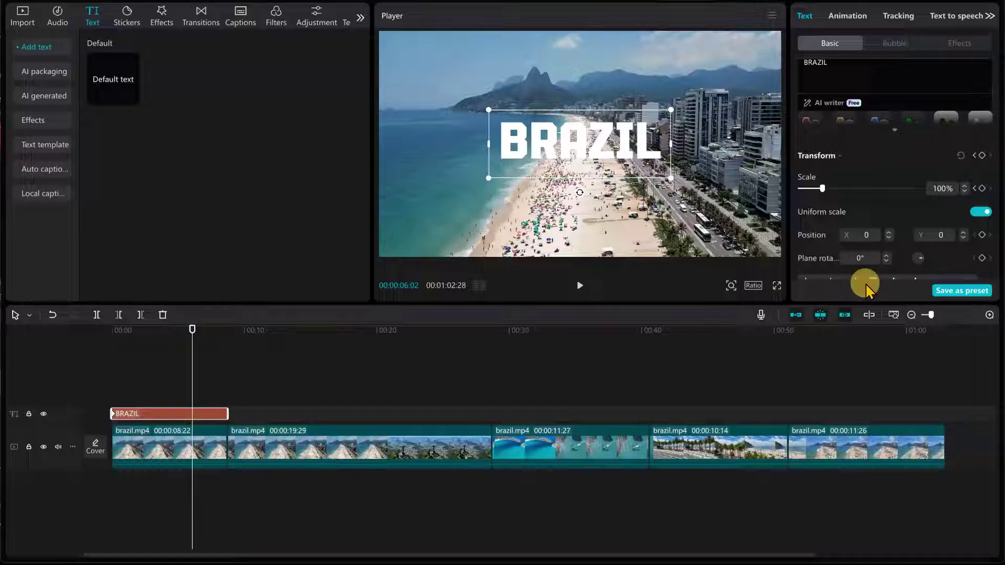
pyautogui.click(982, 189)
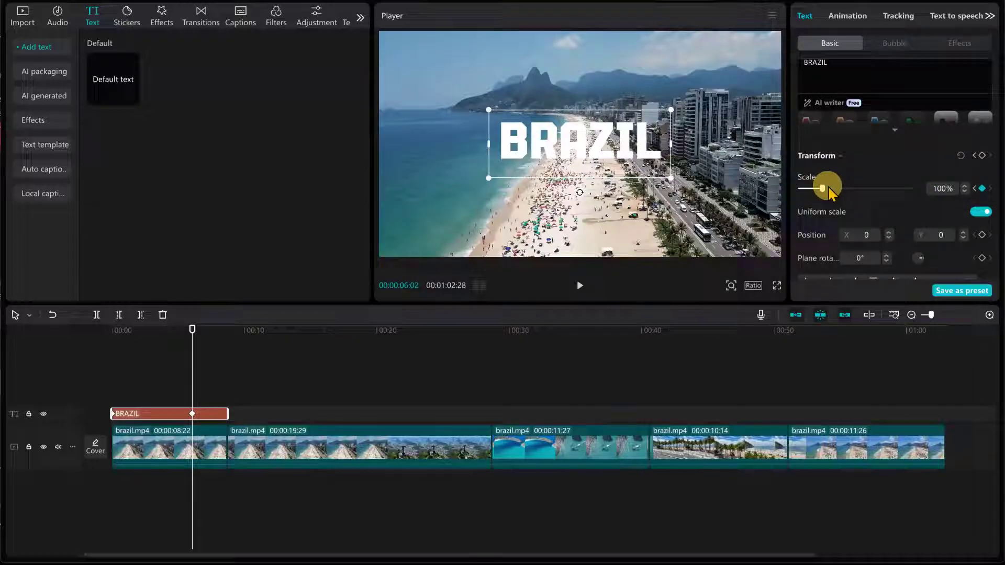
pyautogui.moveTo(822, 189); pyautogui.dragTo(855, 185)
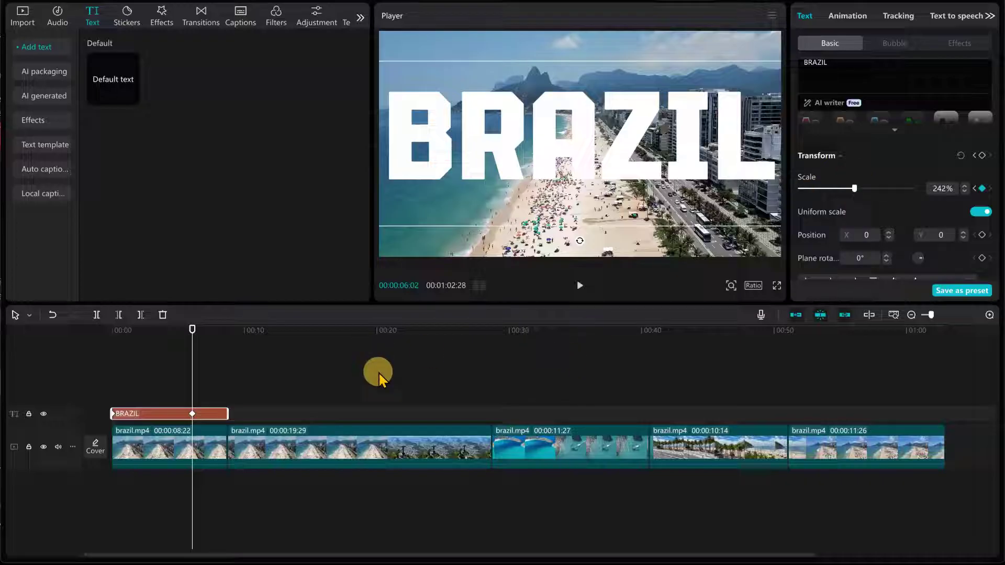
# Lift the first brazil.mp4 clip onto its own overlay track.
pyautogui.click(286, 344)
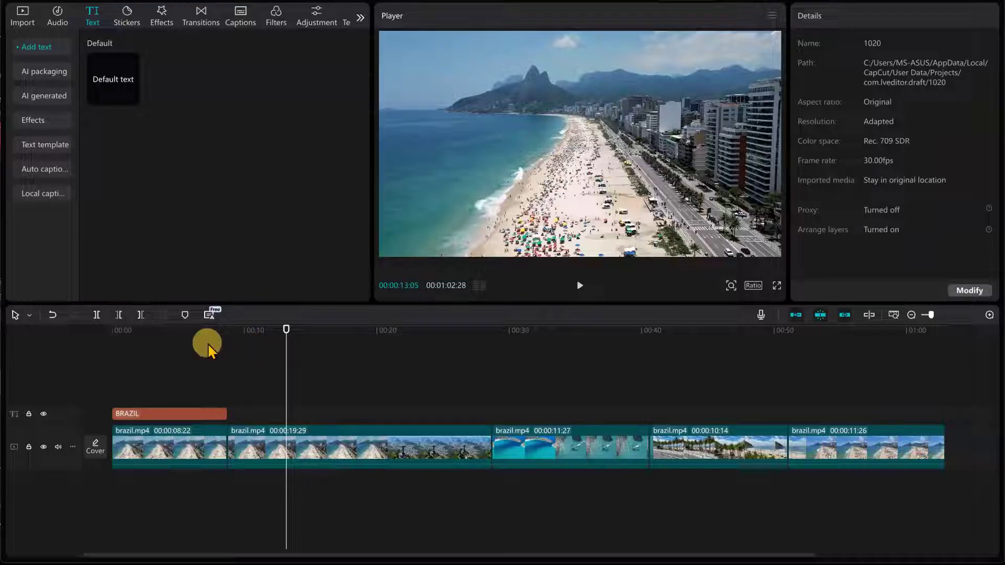
pyautogui.click(159, 454)
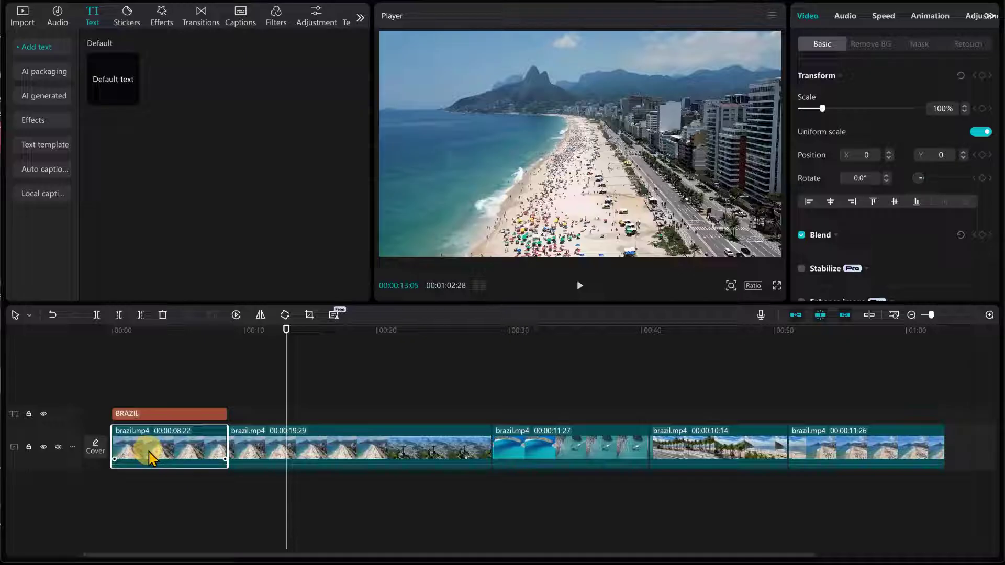
pyautogui.moveTo(151, 458); pyautogui.dragTo(155, 405)
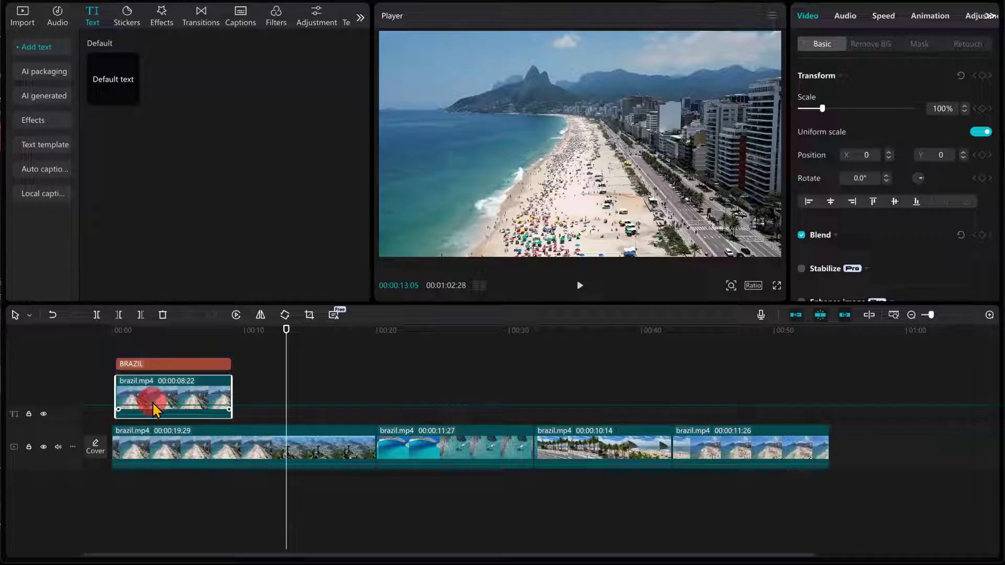
pyautogui.moveTo(154, 406); pyautogui.dragTo(162, 421)
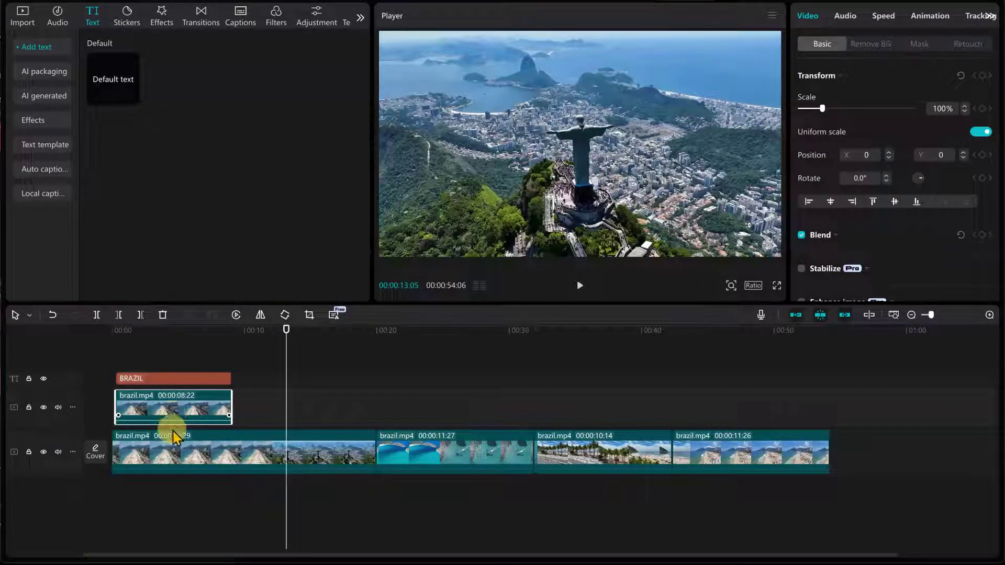
# Move the BRAZIL title below the overlay clip, align the clip to 00:00, and preview.
pyautogui.click(169, 379)
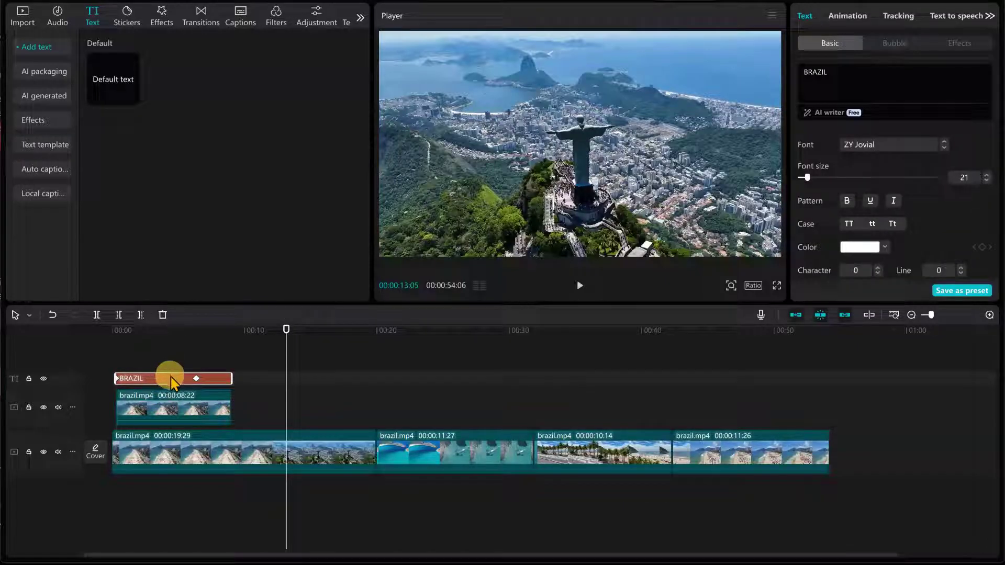
pyautogui.moveTo(170, 380); pyautogui.dragTo(165, 439)
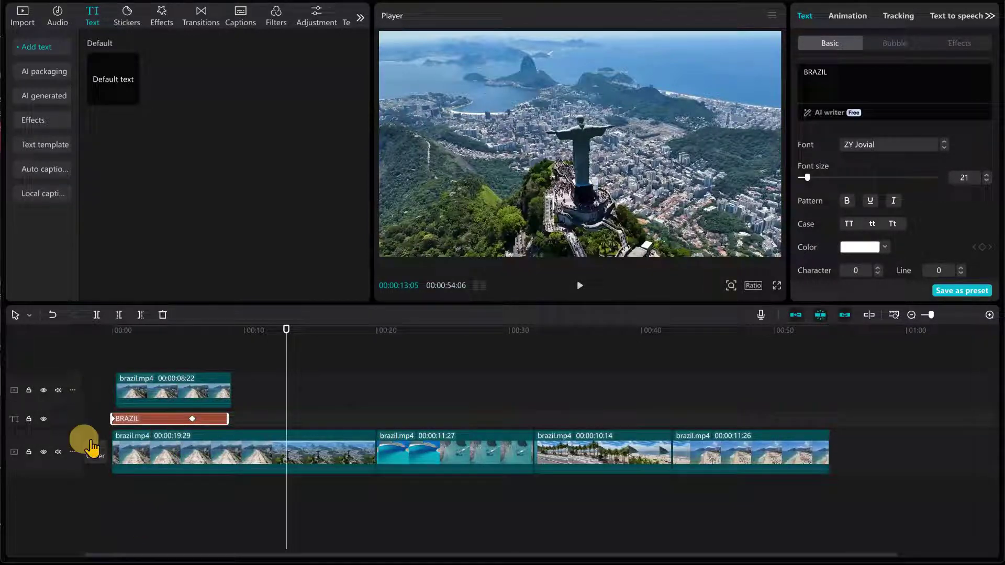
pyautogui.click(112, 330)
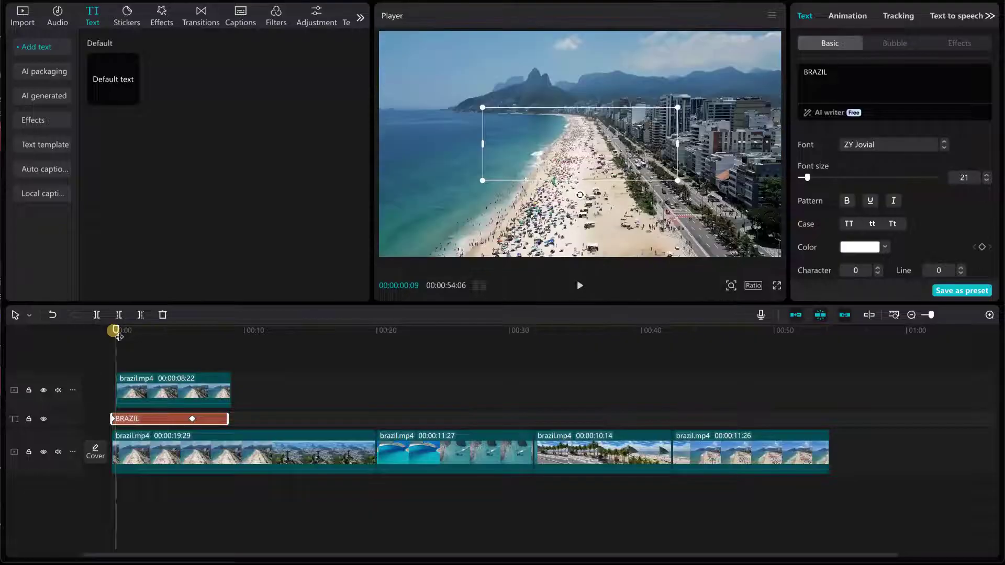
pyautogui.moveTo(140, 378); pyautogui.dragTo(134, 379)
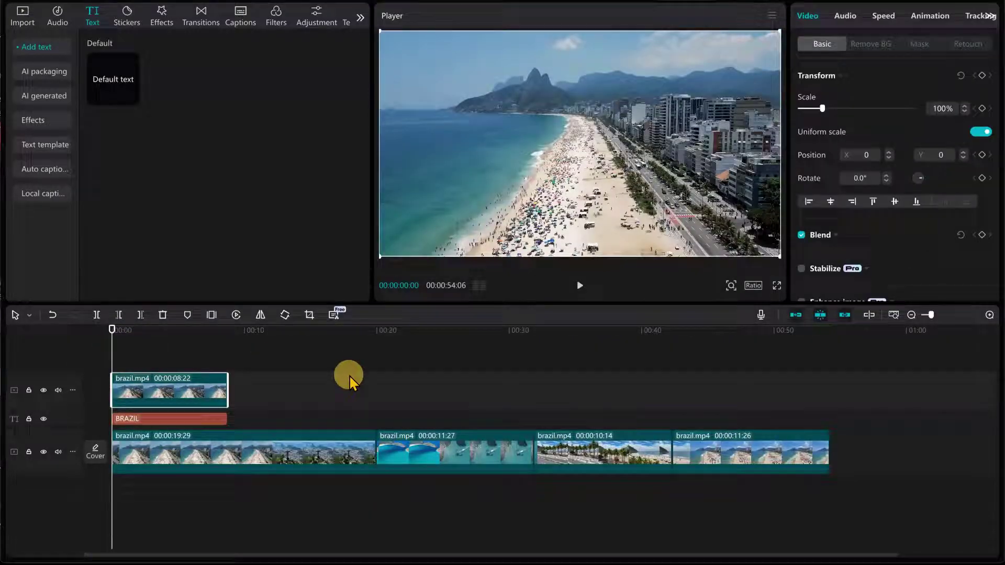
pyautogui.click(577, 287)
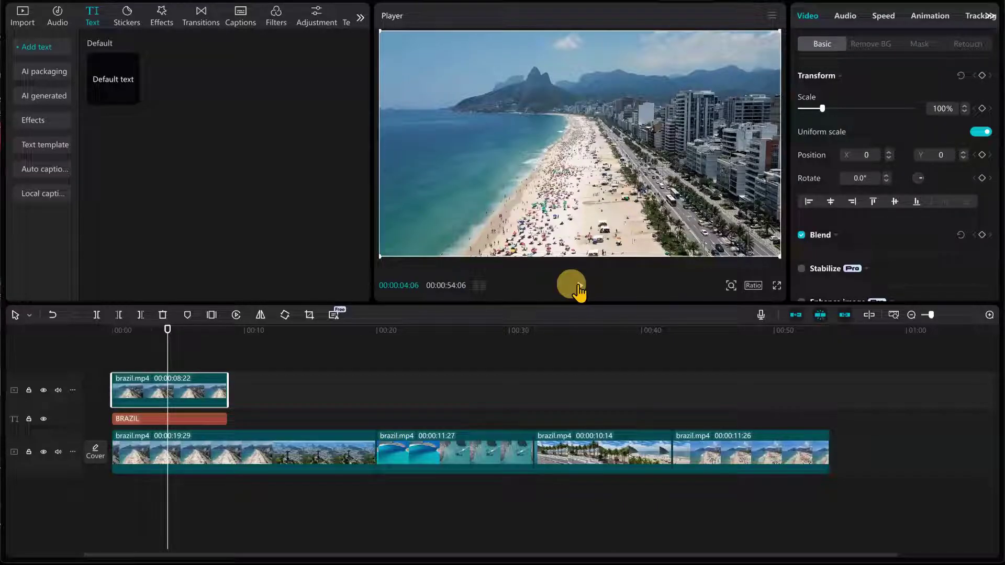
# Expand Blend on the overlay beach clip and choose the Multiply mode.
pyautogui.click(109, 331)
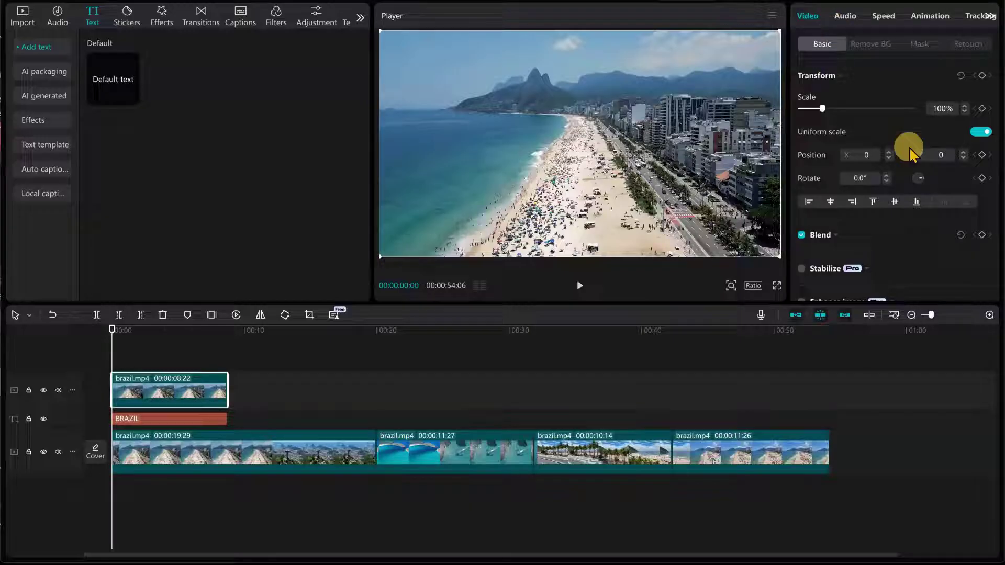
pyautogui.scroll(-1, 910, 129)
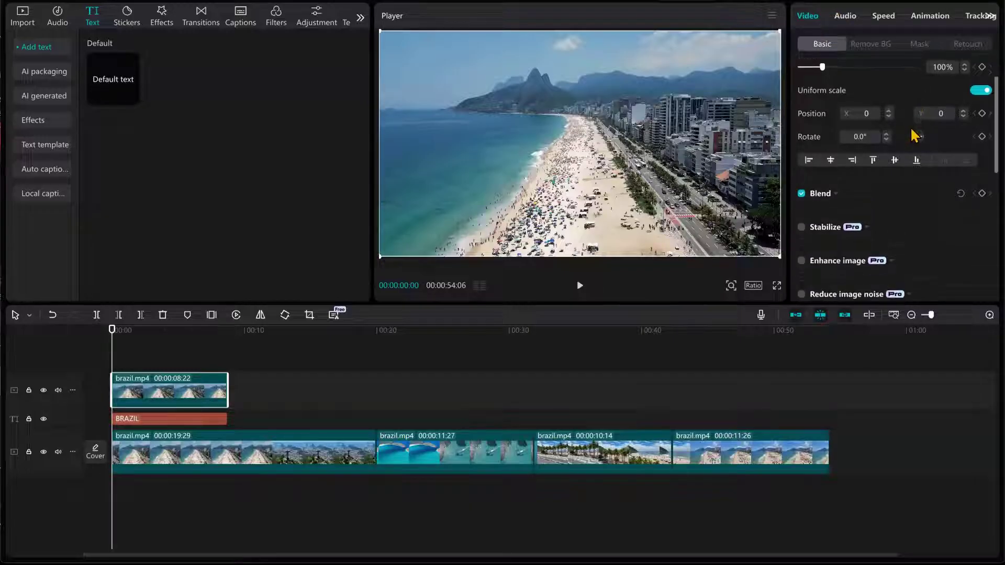
pyautogui.click(836, 193)
pyautogui.scroll(-1, 886, 168)
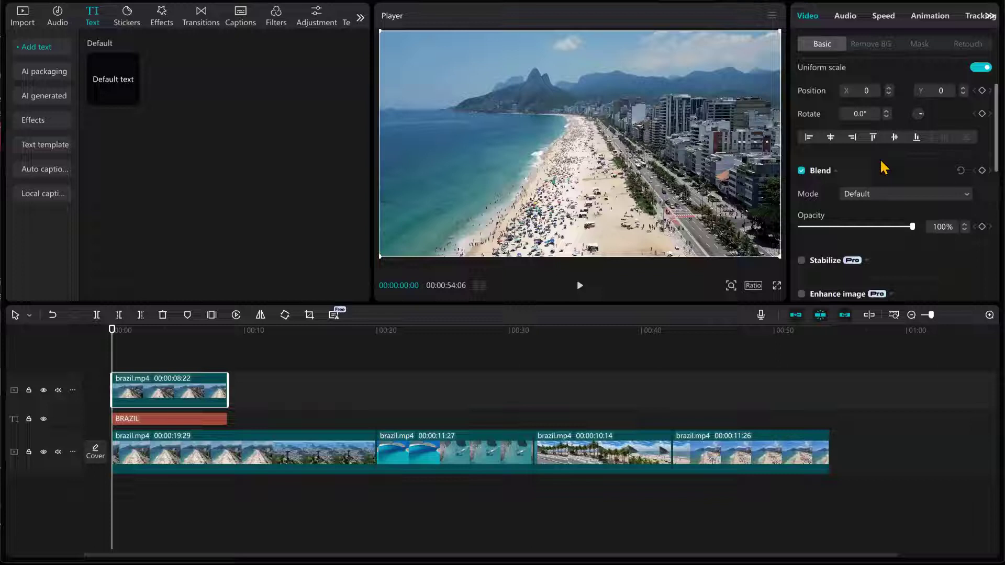
pyautogui.scroll(-1, 883, 161)
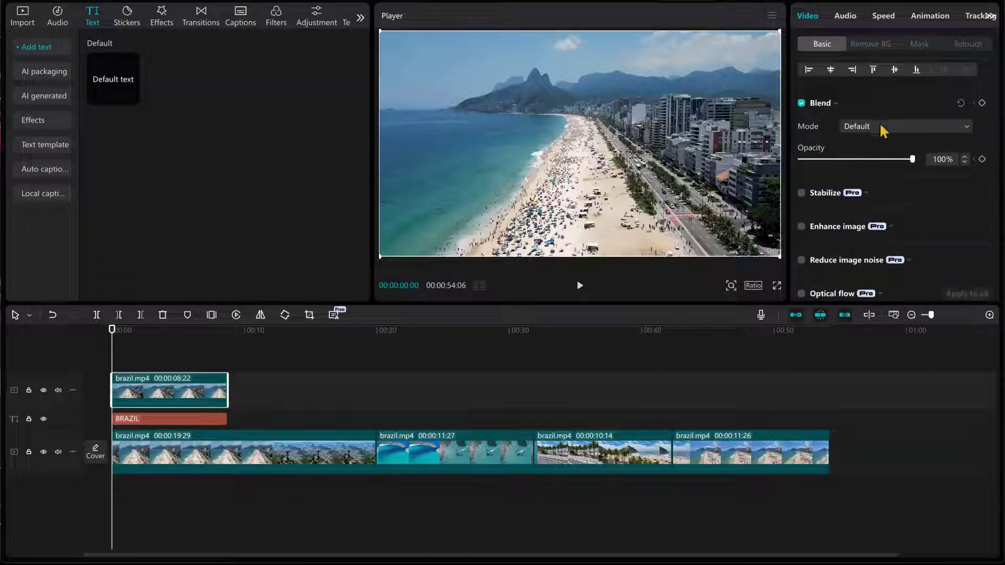
pyautogui.click(963, 126)
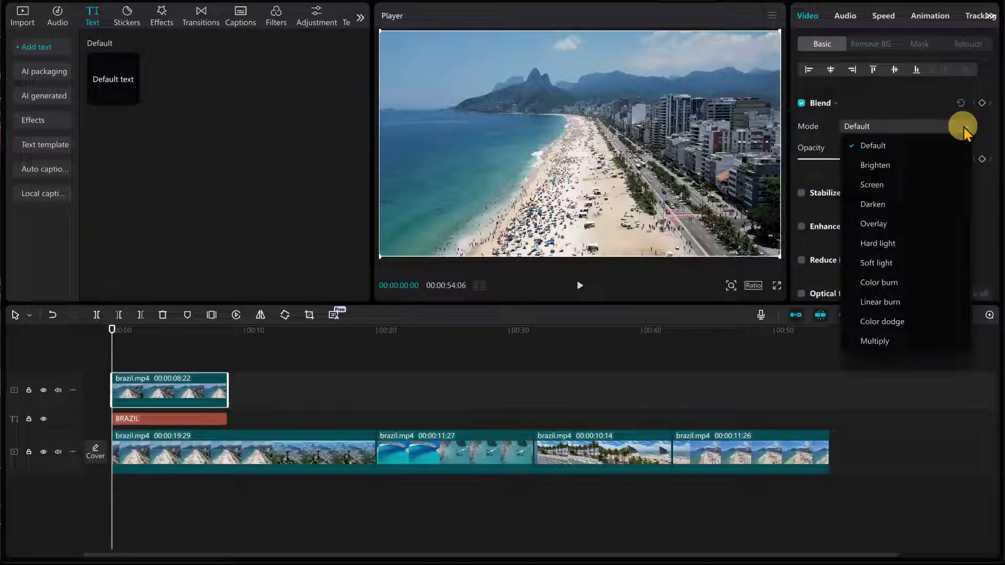
pyautogui.click(877, 341)
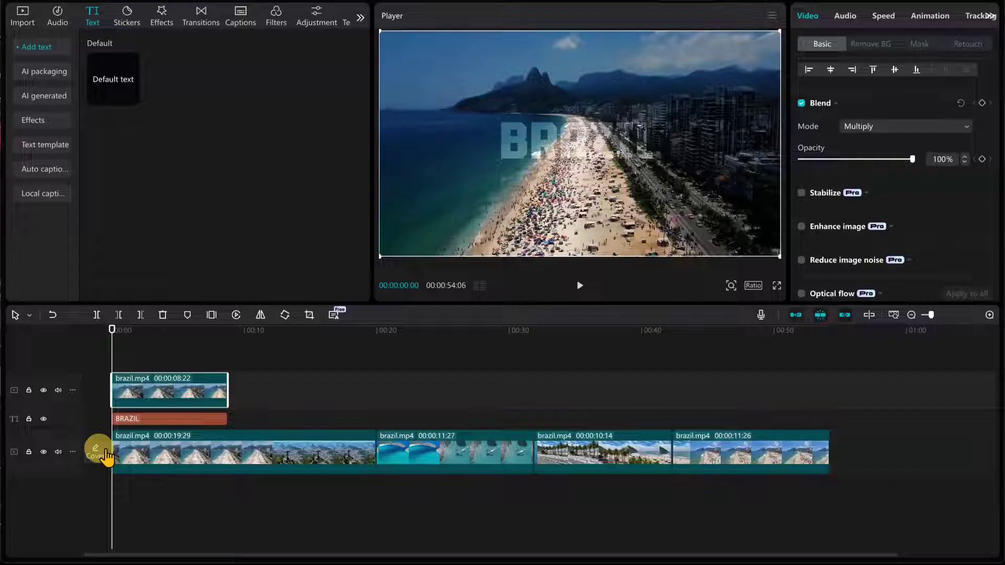
# Hide the main video track, preview the footage-filled BRAZIL title, and return to 00:00.
pyautogui.click(44, 453)
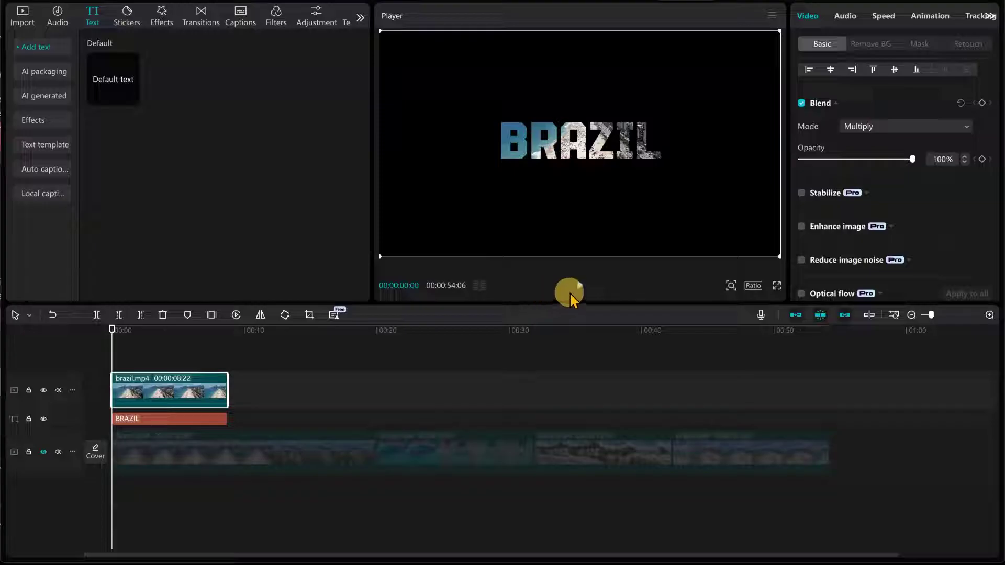
pyautogui.click(573, 292)
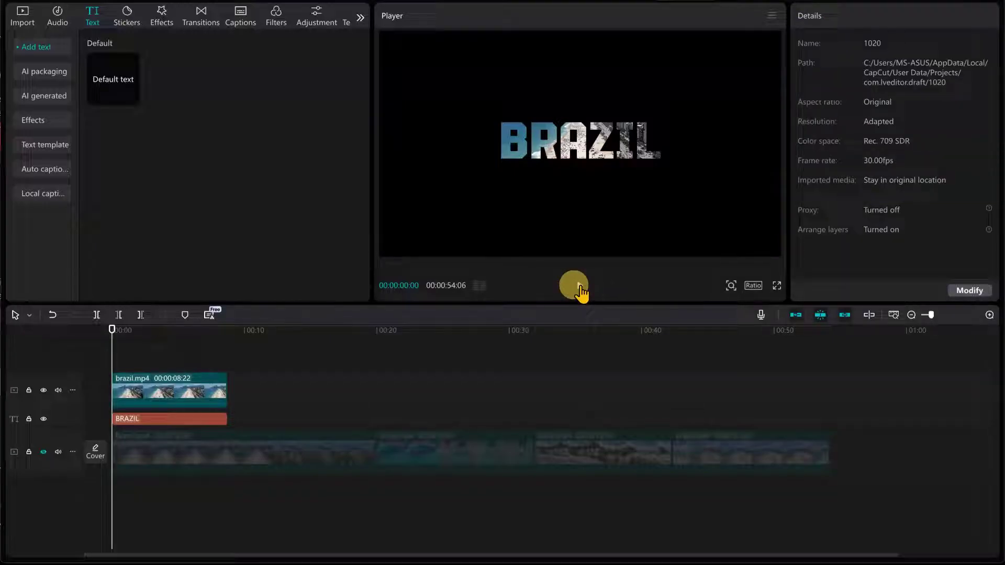
pyautogui.click(579, 287)
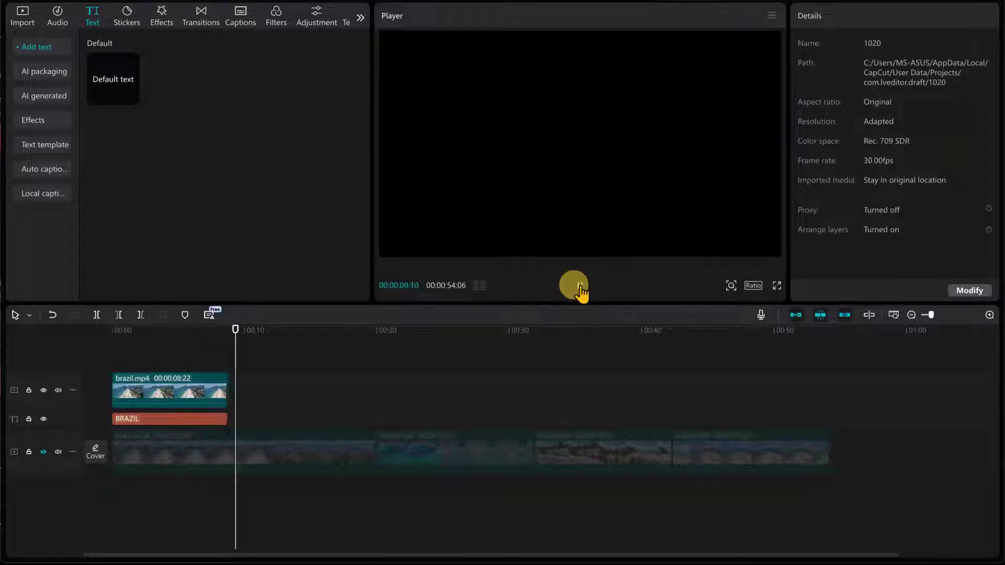
pyautogui.click(578, 287)
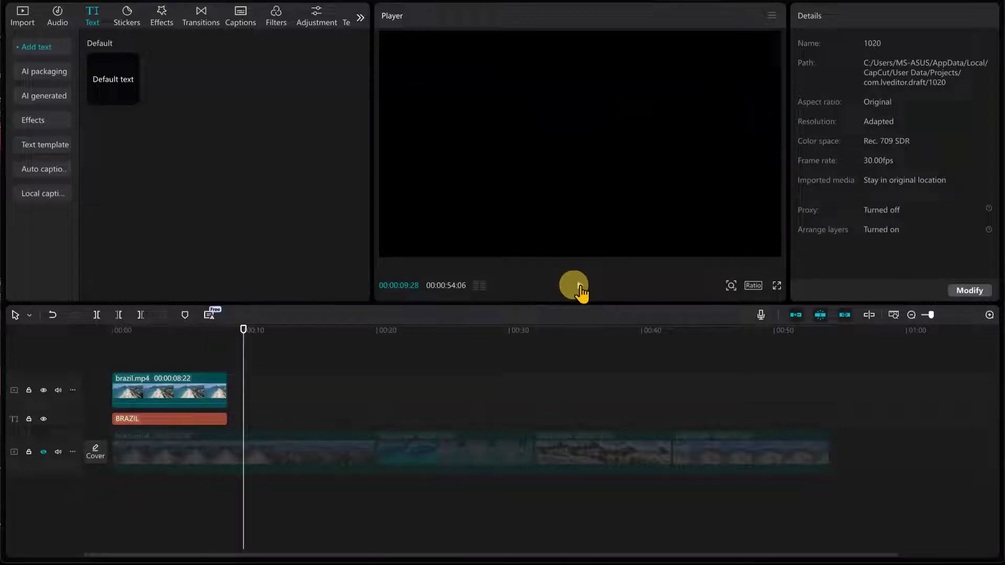
pyautogui.click(113, 334)
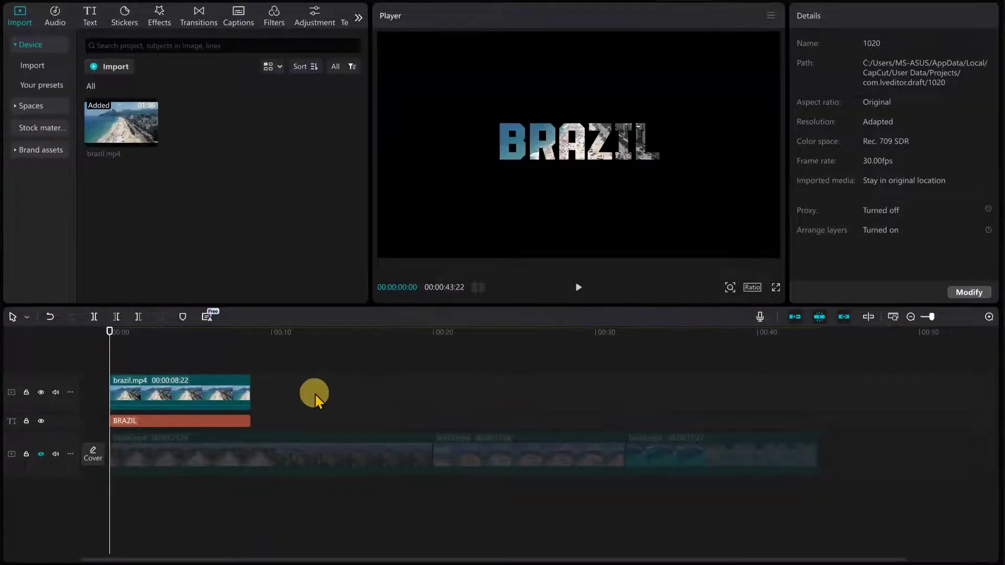
# Apply the Zoom In 2 out animation to the BRAZIL title with a 1.4s duration.
pyautogui.click(242, 423)
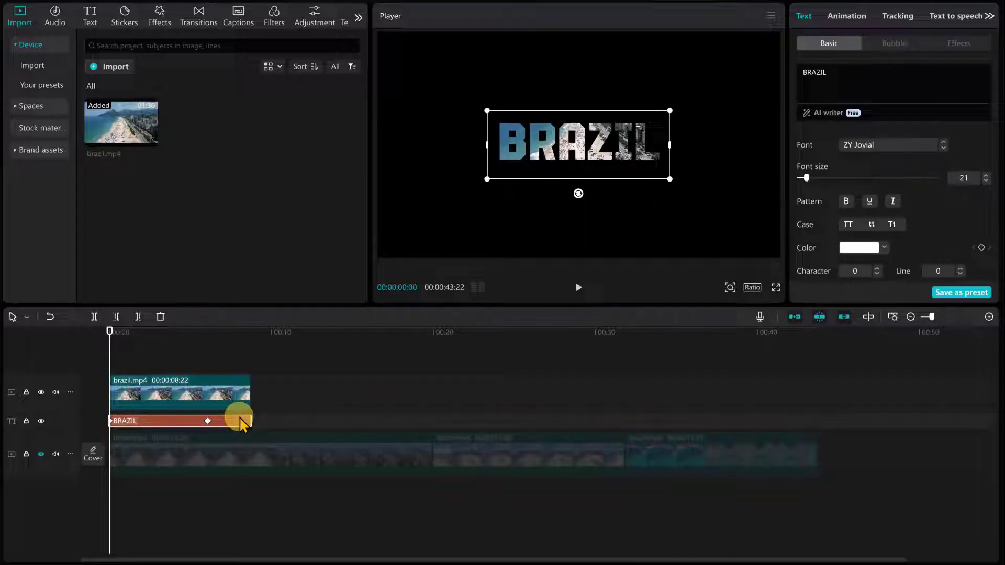
pyautogui.click(847, 24)
pyautogui.moveTo(910, 118)
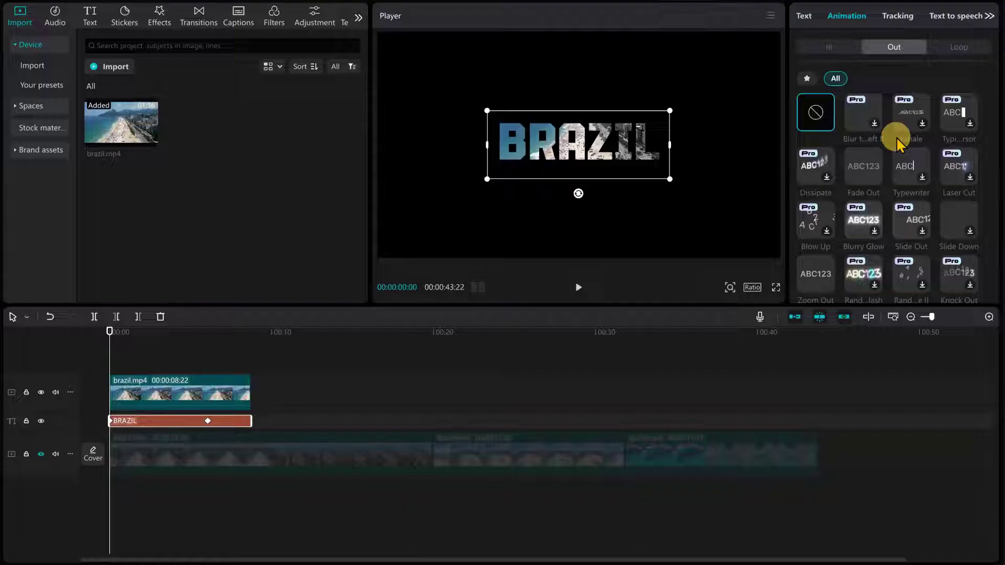
pyautogui.scroll(-1, 919, 139)
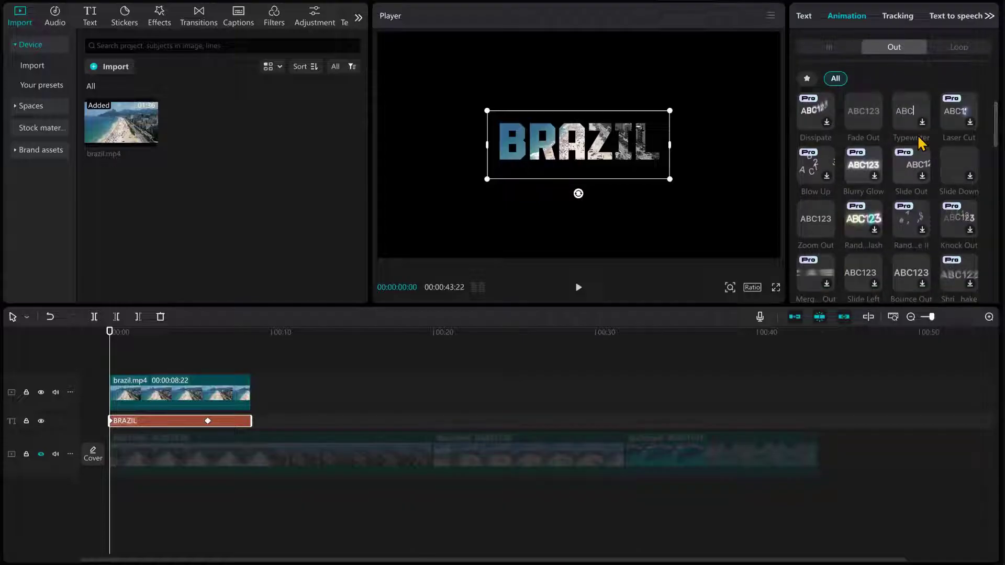
pyautogui.scroll(-1, 920, 141)
pyautogui.scroll(-1, 921, 142)
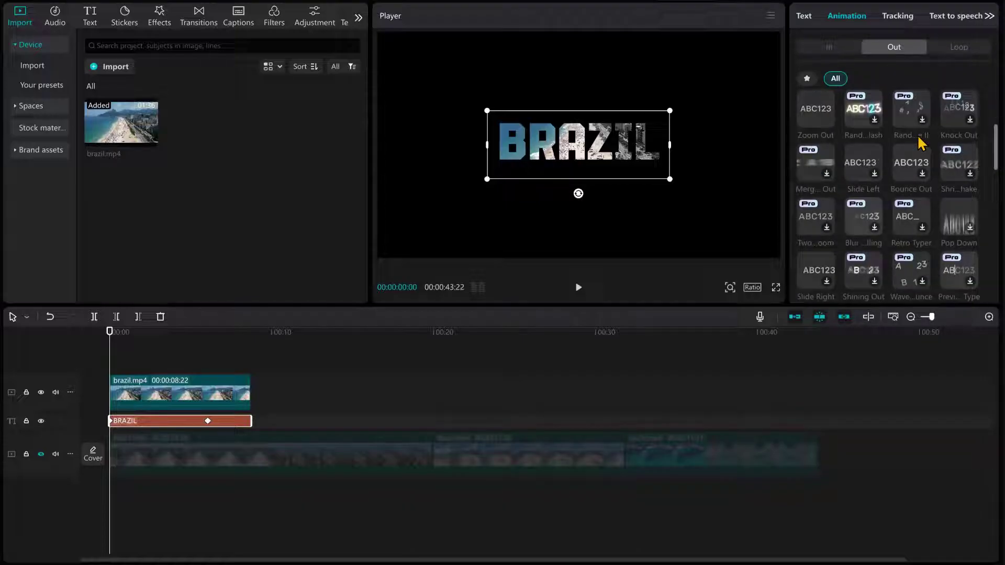
pyautogui.scroll(-2, 920, 142)
pyautogui.scroll(-1, 921, 142)
pyautogui.scroll(-1, 921, 141)
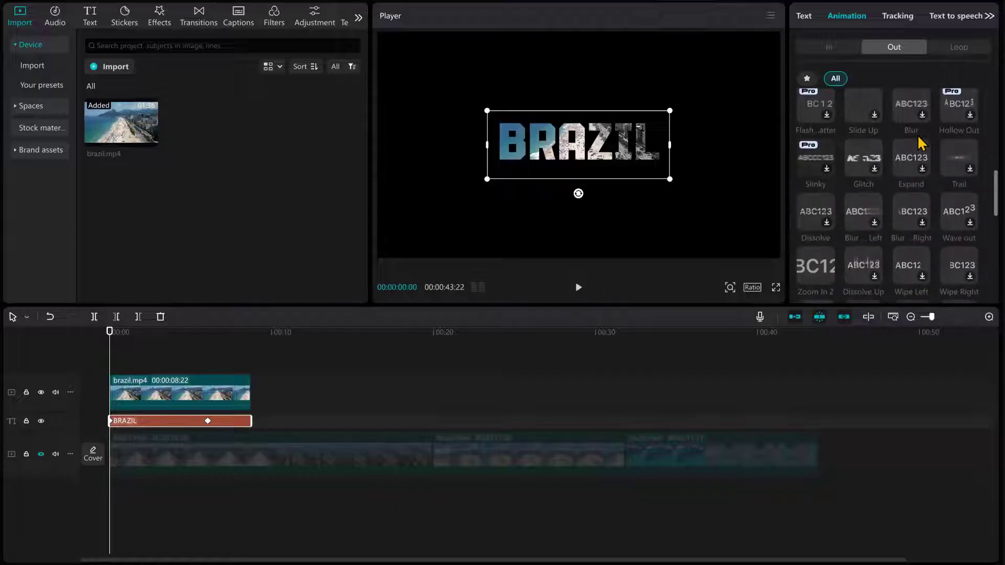
pyautogui.scroll(-1, 920, 142)
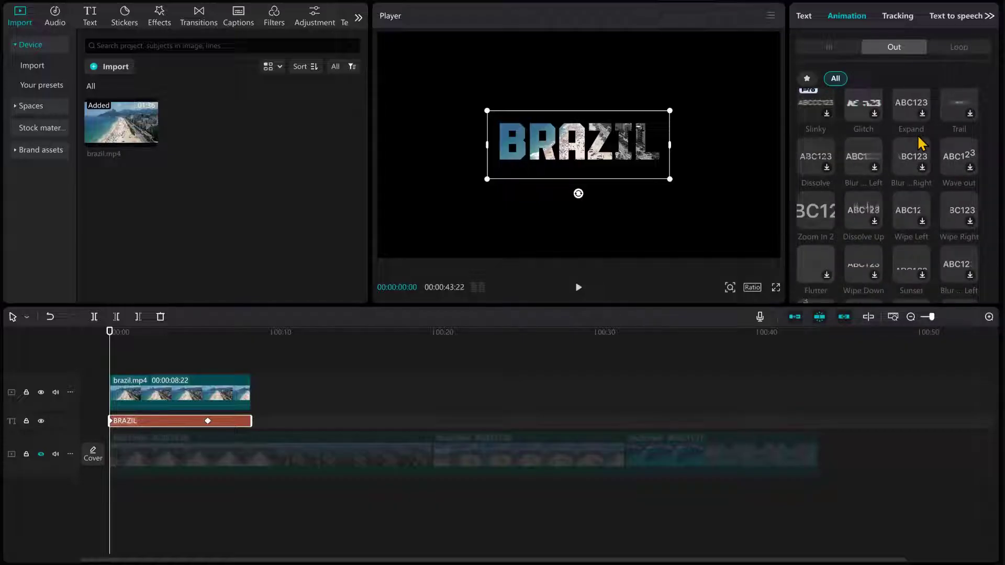
pyautogui.click(809, 212)
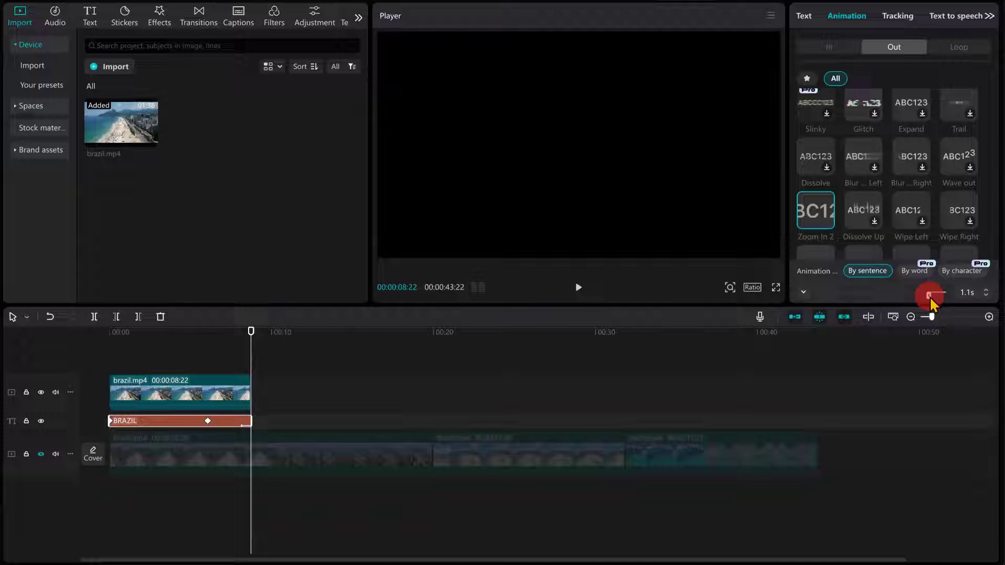
pyautogui.moveTo(929, 297); pyautogui.dragTo(926, 296)
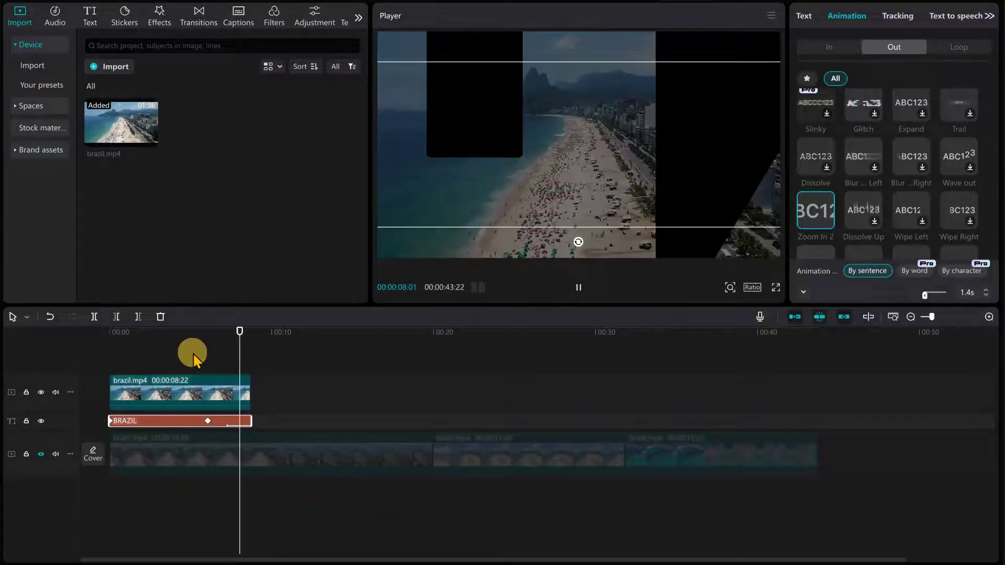
# Replay the title's ending to preview the zoom-out.
pyautogui.click(205, 331)
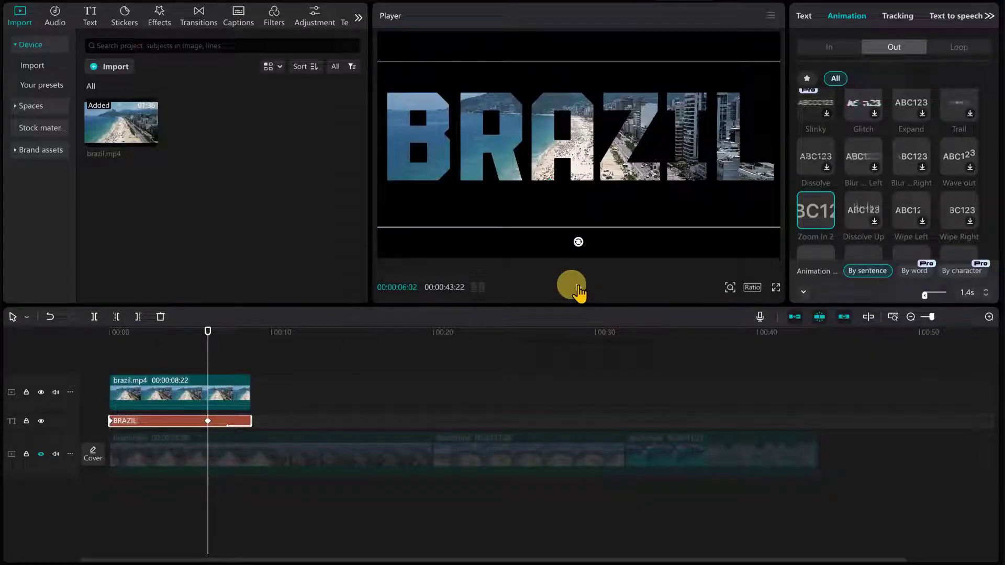
pyautogui.click(578, 291)
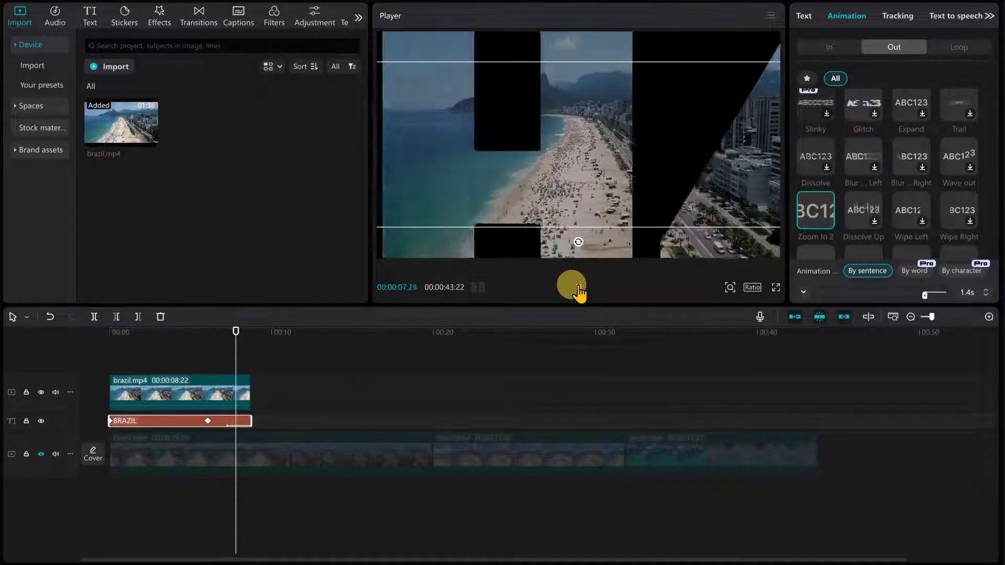
pyautogui.click(578, 291)
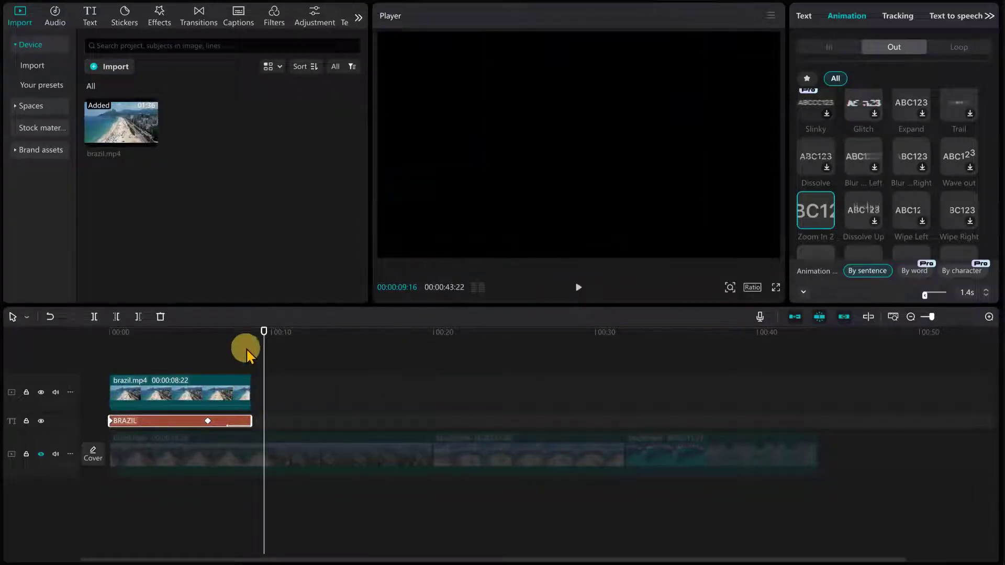
# Unhide the lower video track and copy its first beach clip.
pyautogui.click(251, 333)
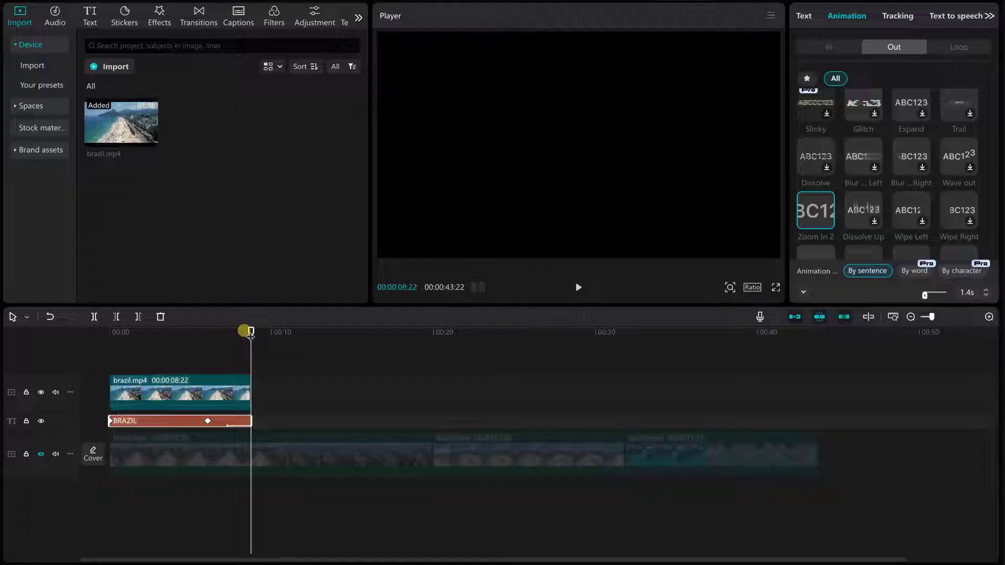
pyautogui.click(41, 455)
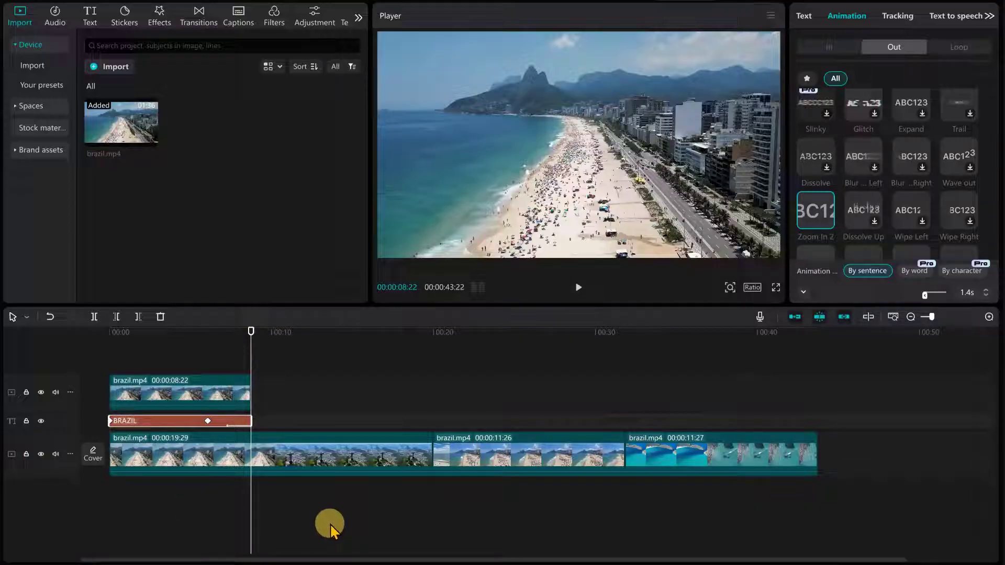
pyautogui.click(302, 454)
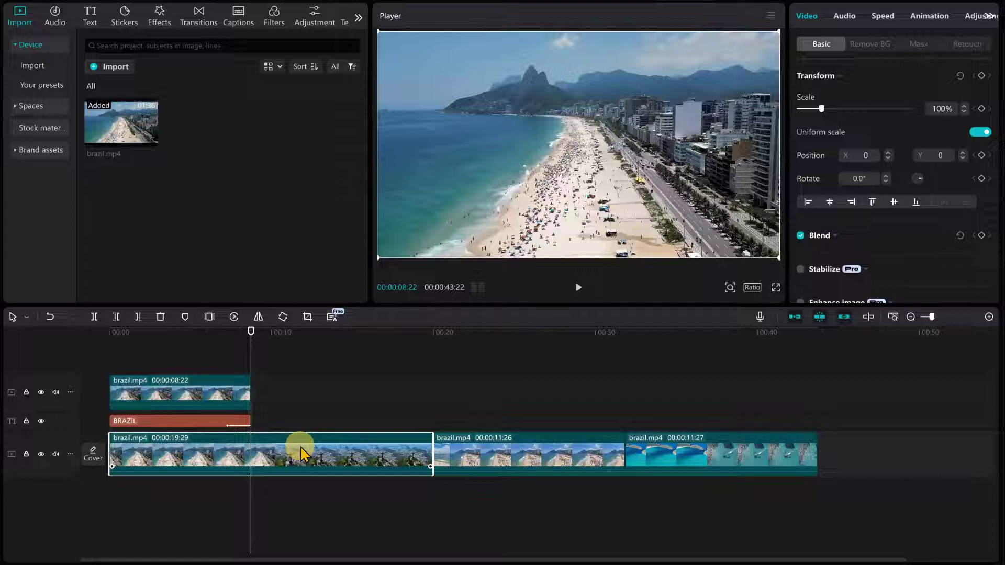
pyautogui.rightClick(302, 455)
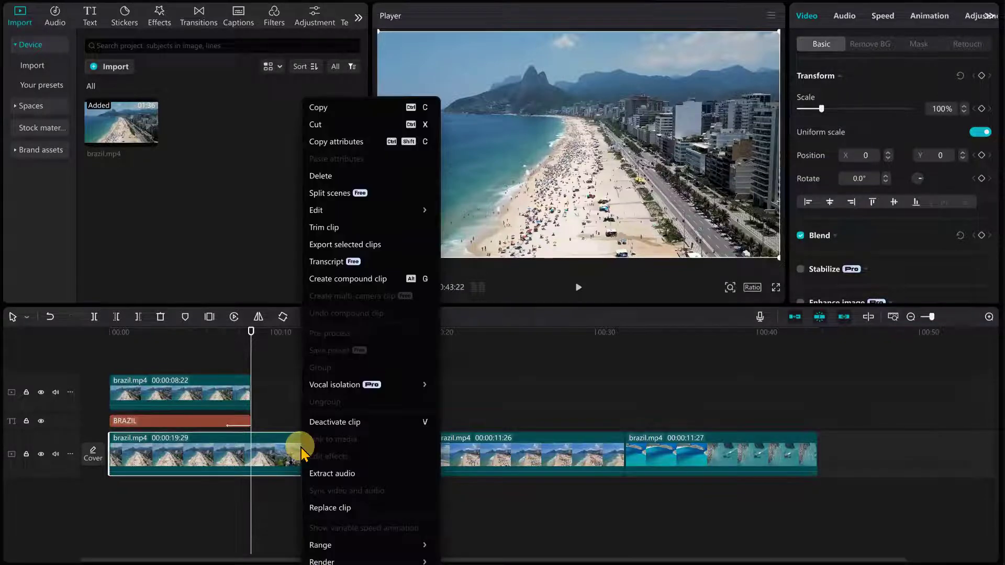
pyautogui.click(318, 107)
# Paste the copied clip onto the top track right after the first overlay clip.
pyautogui.click(292, 385)
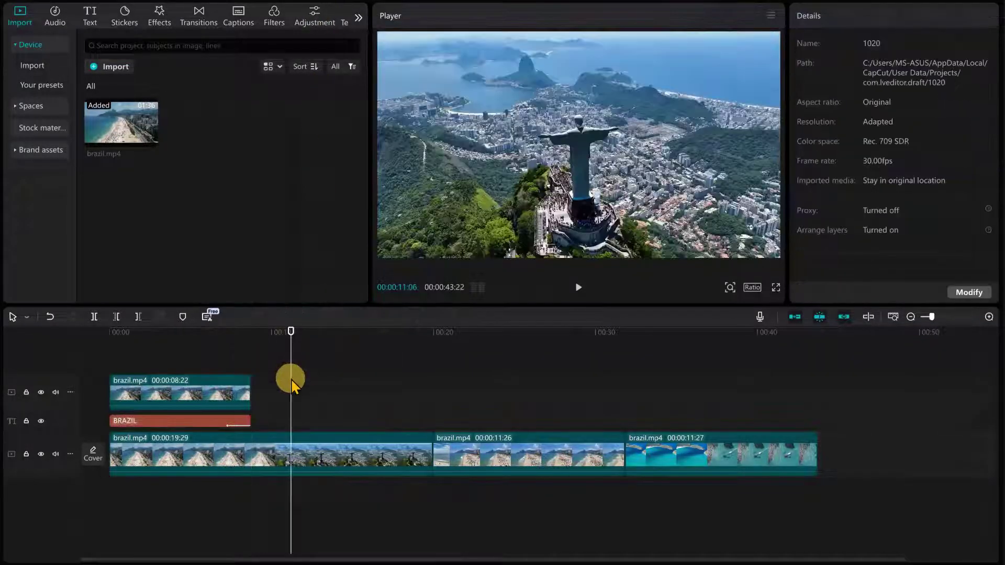
pyautogui.hotkey('ctrl', 'v')
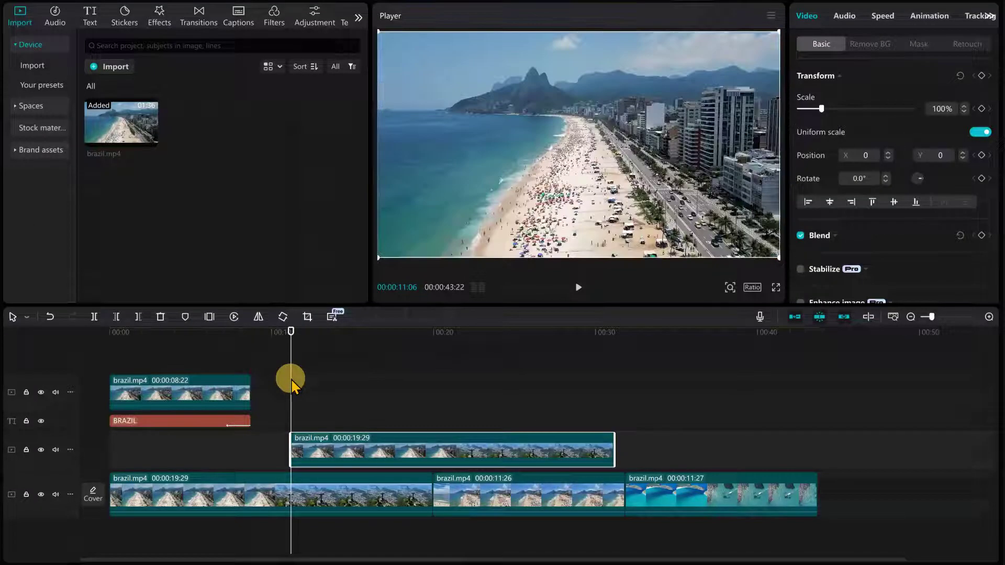
pyautogui.moveTo(380, 442); pyautogui.dragTo(341, 385)
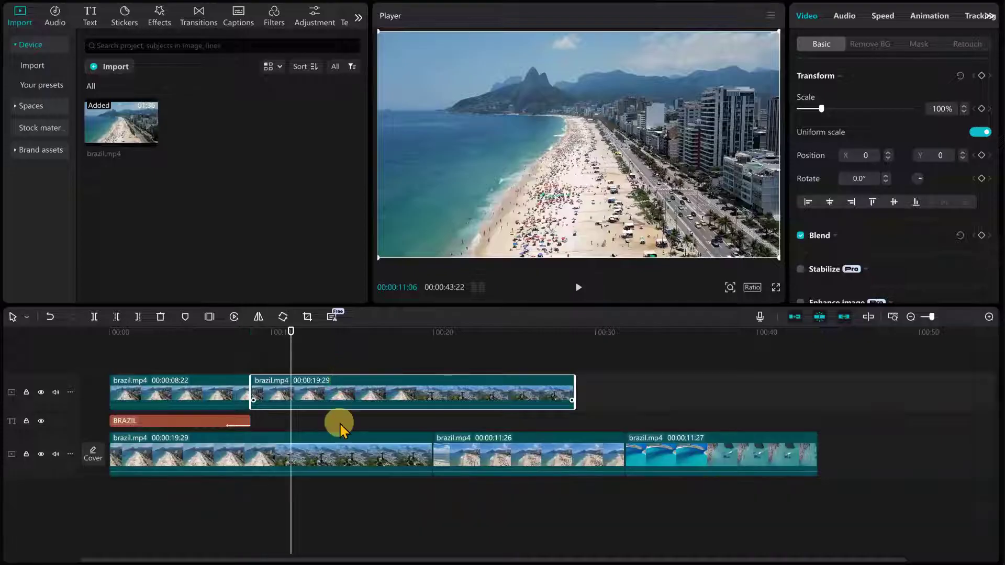
pyautogui.click(111, 333)
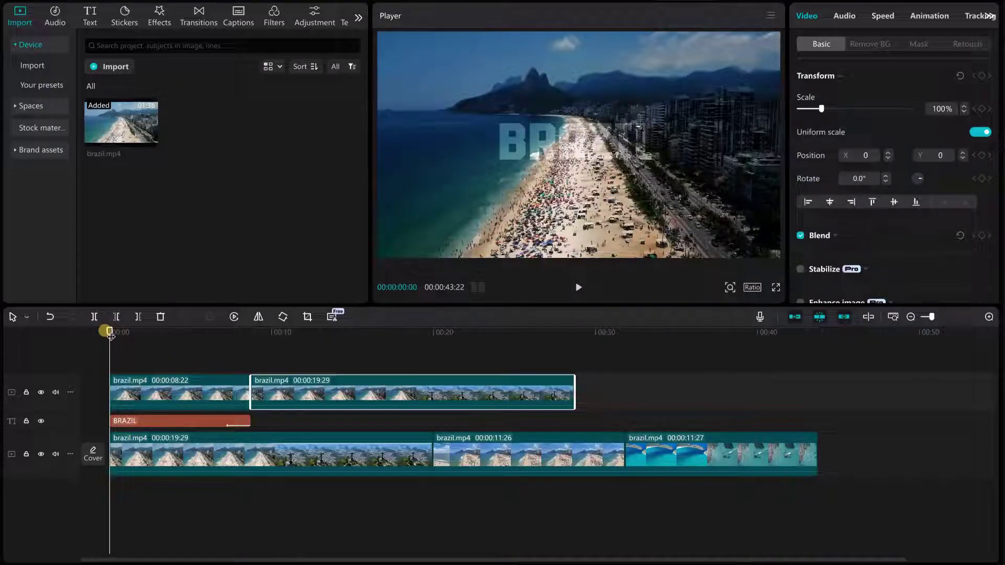
# Hide the lower video track and play the edit back from the start.
pyautogui.click(41, 453)
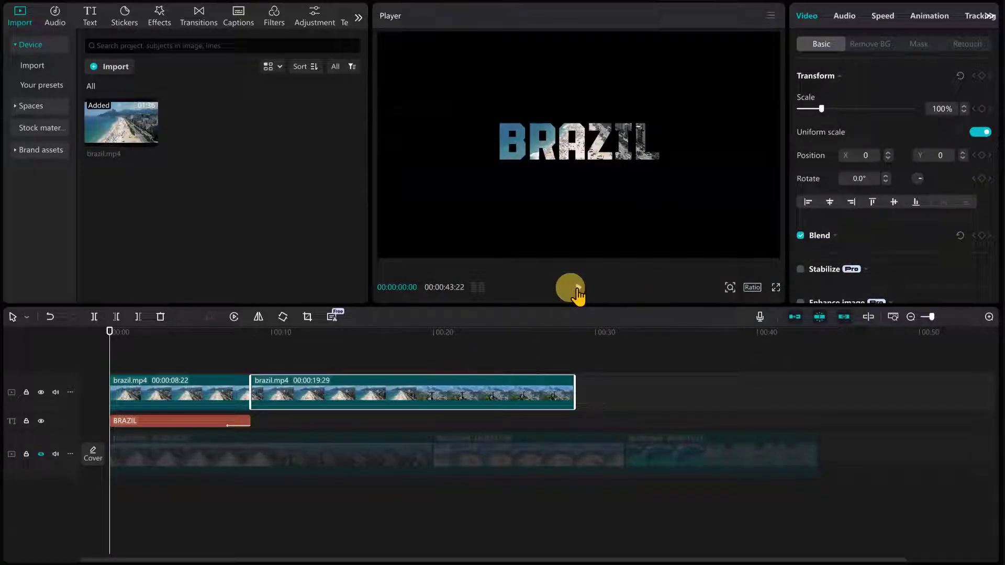
pyautogui.click(578, 293)
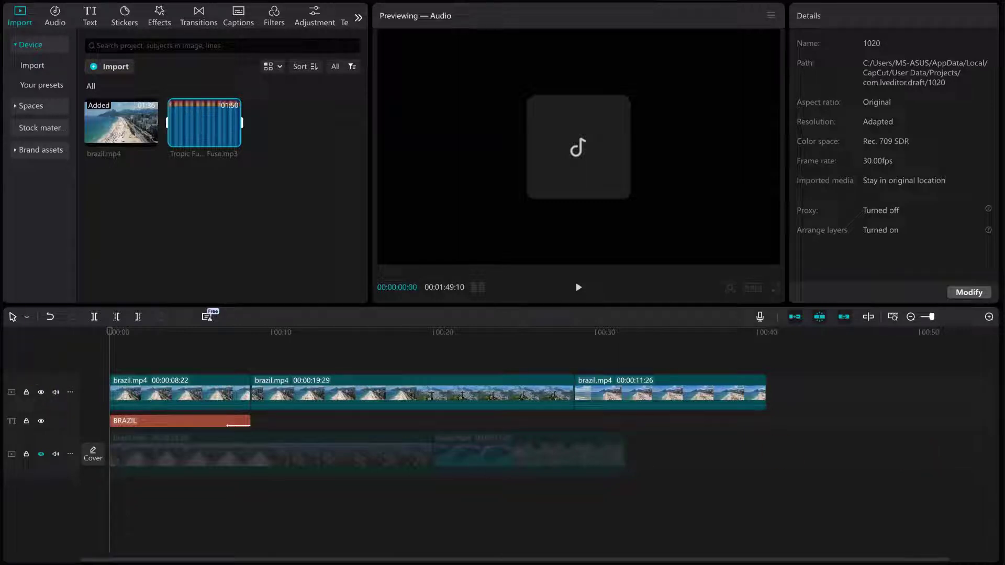
pyautogui.moveTo(204, 125)
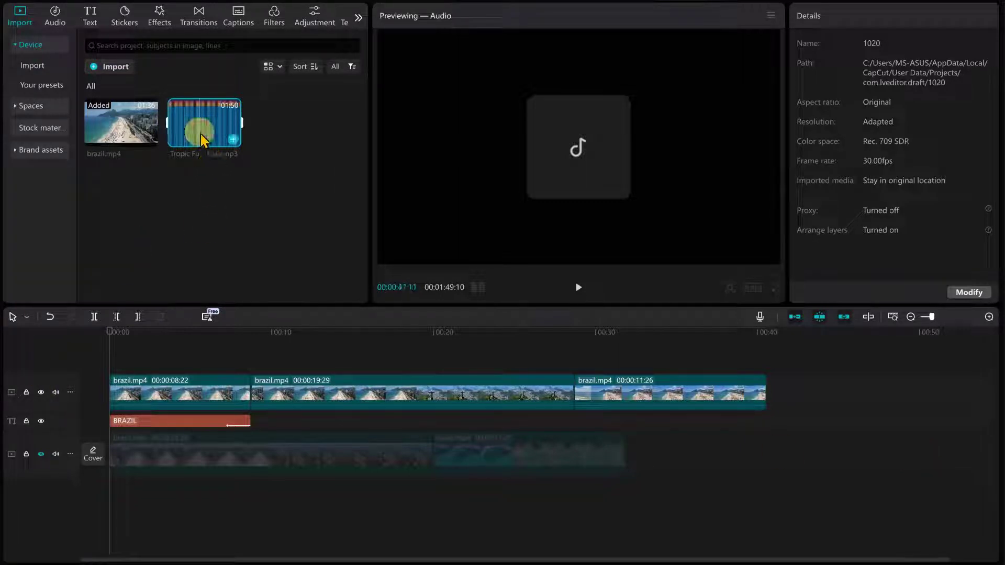
# Place the Tropic Fuse - French Fuse music on the audio track and rewind the playhead.
pyautogui.moveTo(196, 122); pyautogui.dragTo(116, 492)
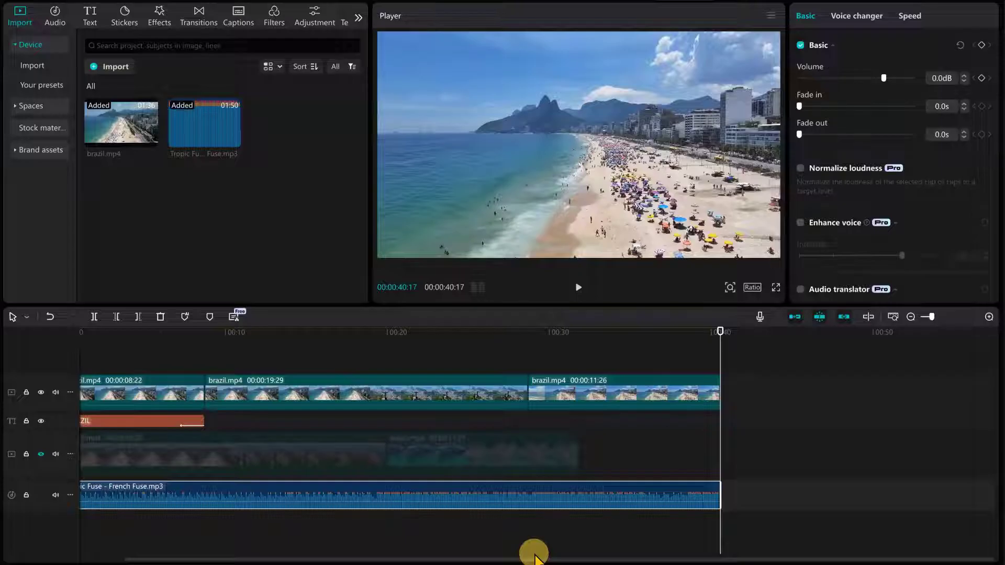
pyautogui.moveTo(536, 560); pyautogui.dragTo(331, 558)
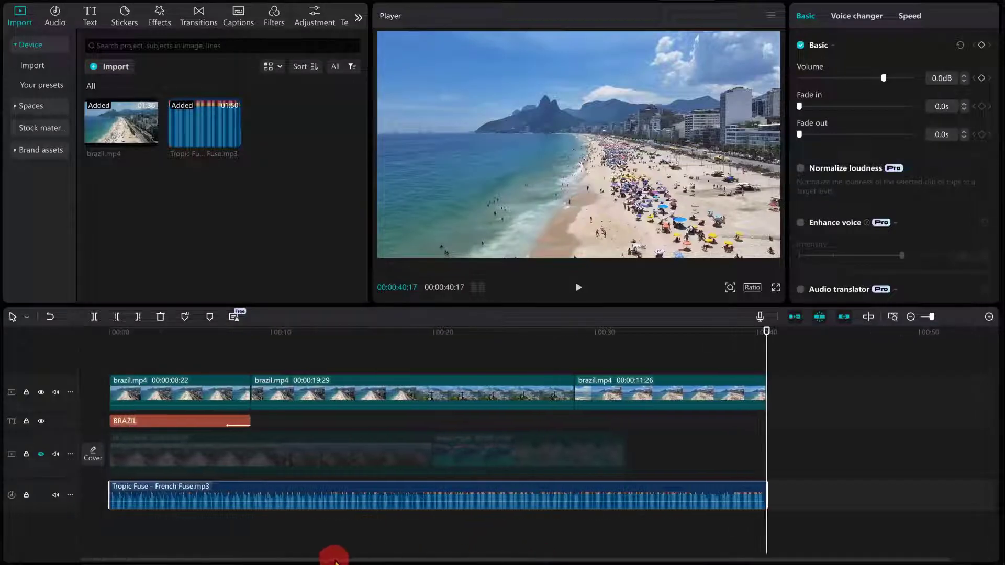
pyautogui.click(111, 332)
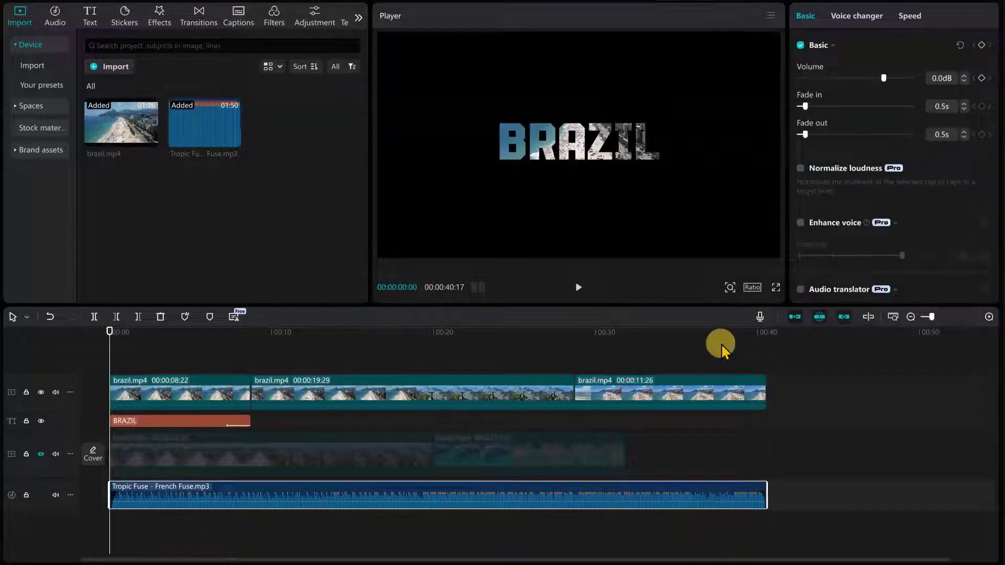